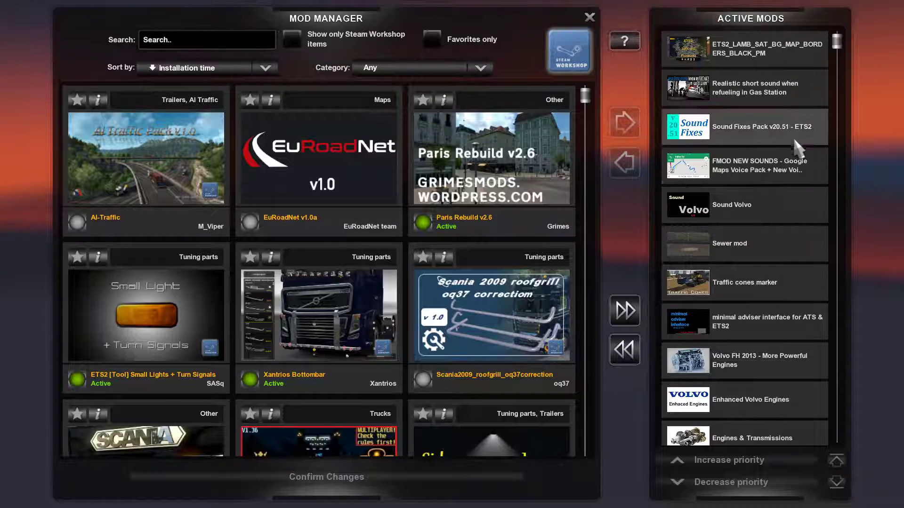
Search the mod list for "access" and look through the matching accessory mods.
scroll(795, 377, "down", 1)
scroll(777, 371, "down", 1)
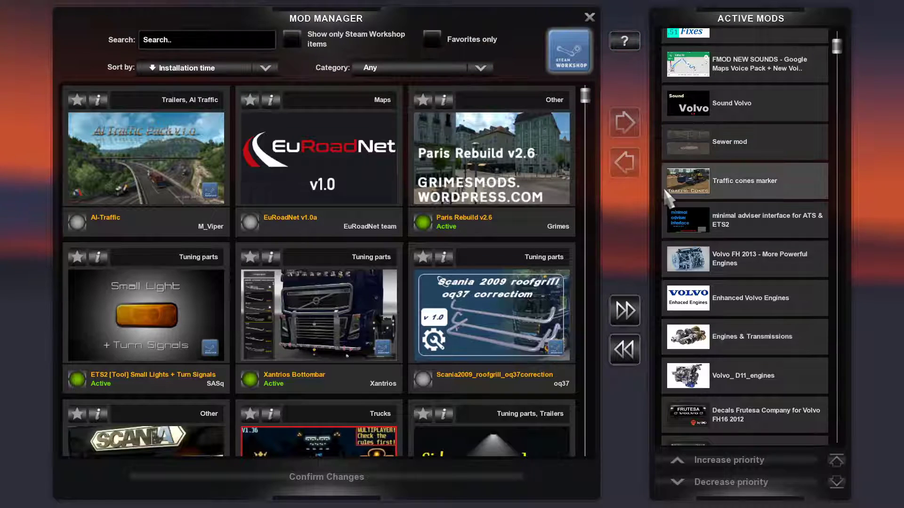
left_click(195, 40)
type("ac")
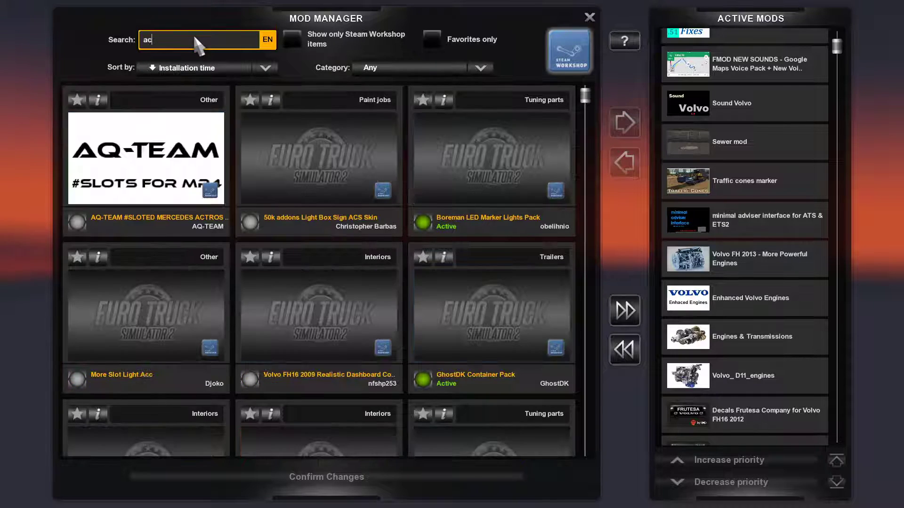
type("ce")
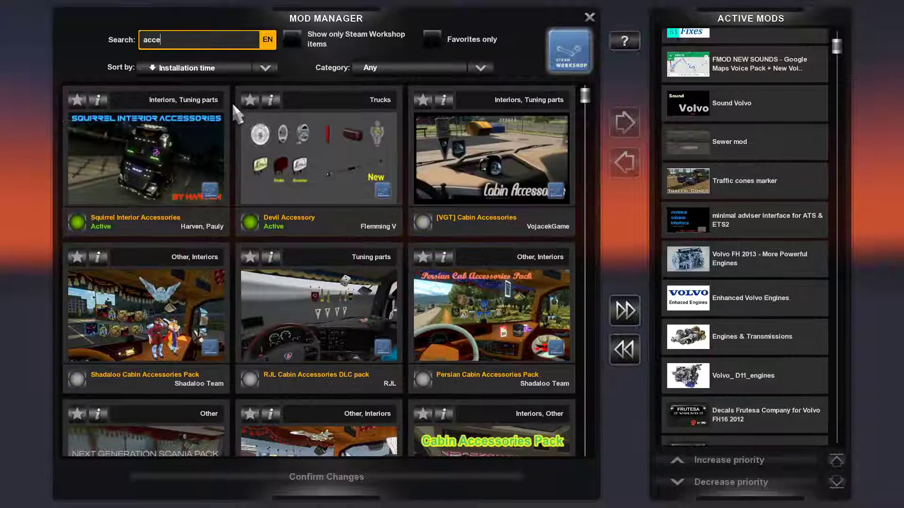
type("ss")
scroll(319, 219, "down", 1)
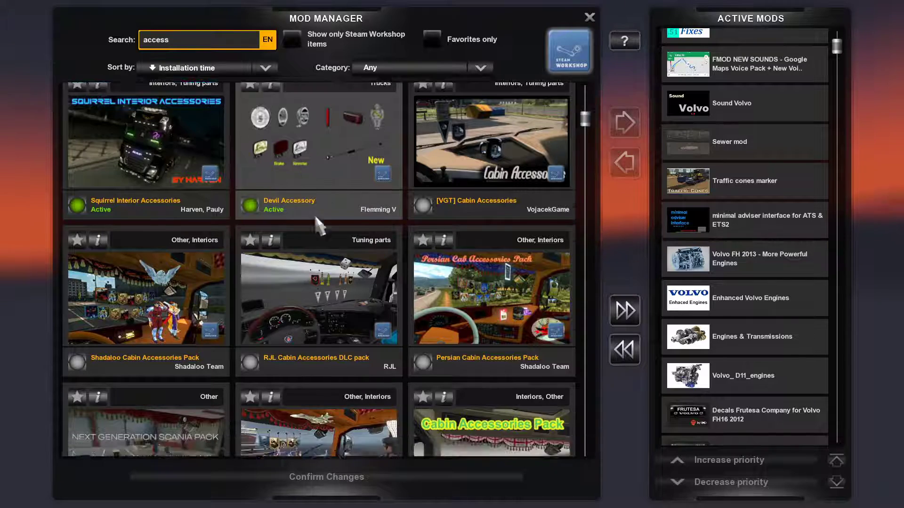
scroll(319, 219, "down", 10)
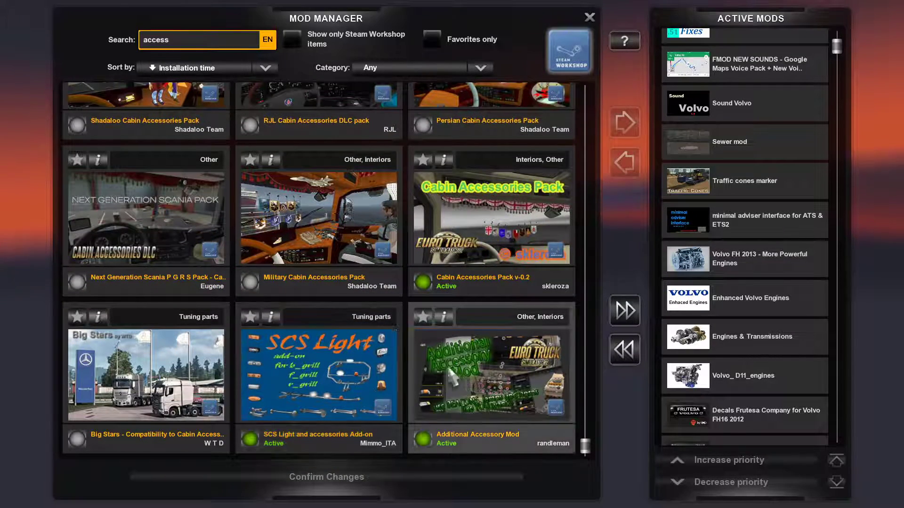
Locate the SCS Light and accessories Add-on and Additional Accessory Mod among the active mods, and read the latter's details.
left_click(500, 364)
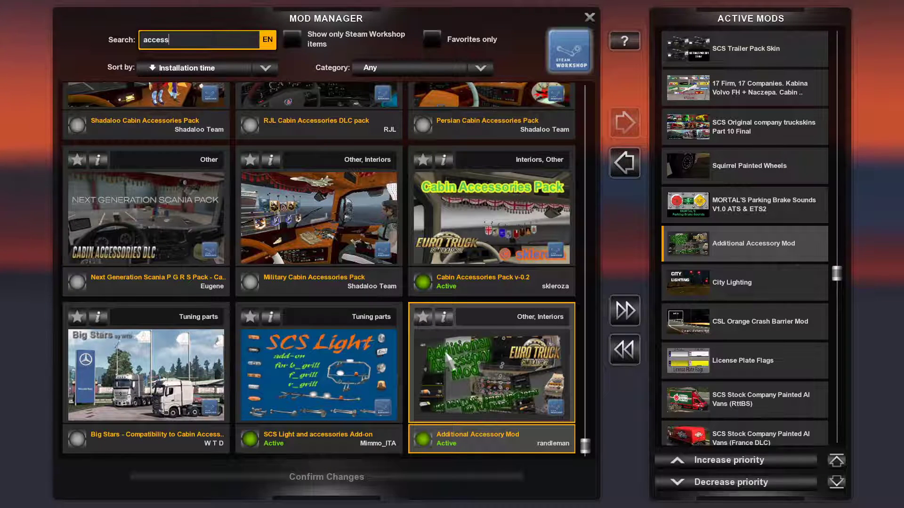
left_click(298, 375)
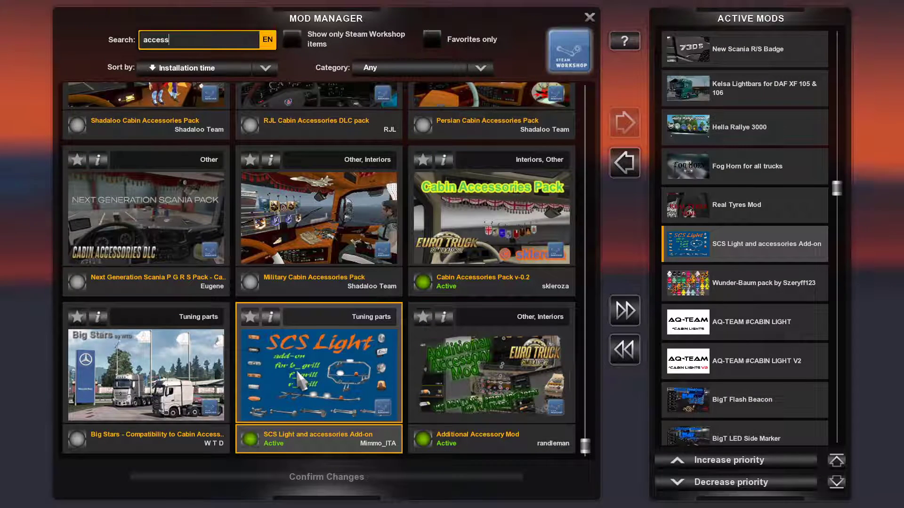
left_click(488, 363)
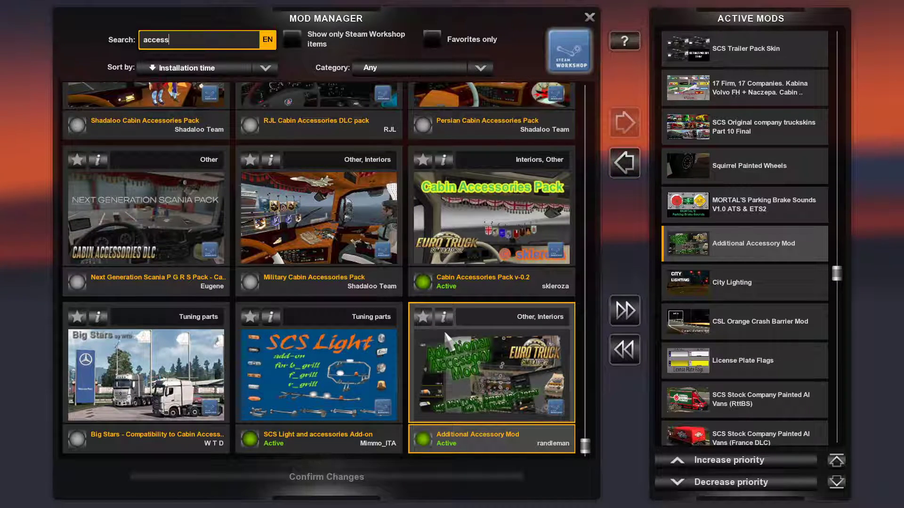
left_click(445, 318)
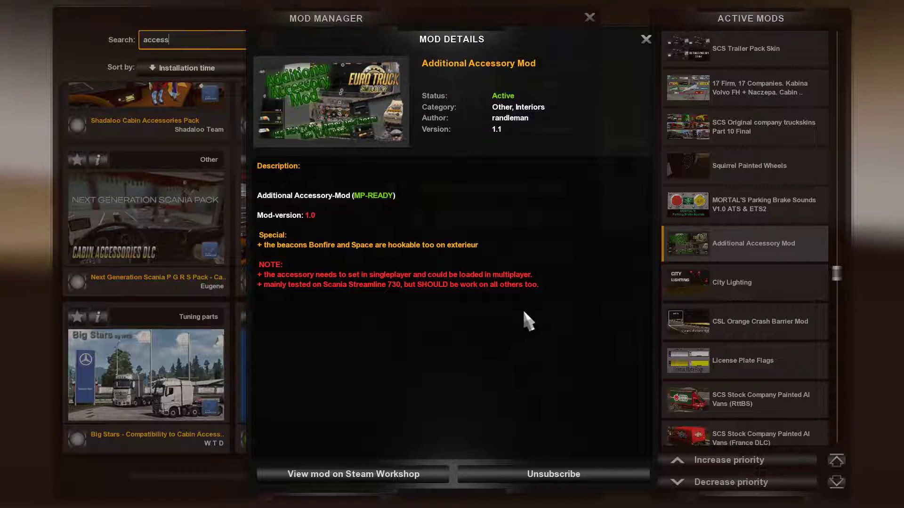
left_click(645, 40)
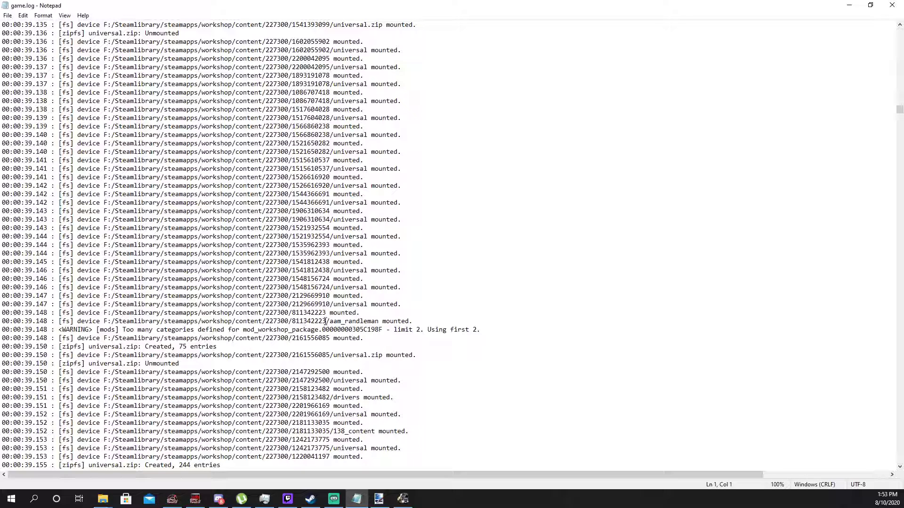
Switch from the game.log in Notepad to File Explorer and view the mod_logo_276x162 image of workshop mod 811342223.
double_click(537, 9)
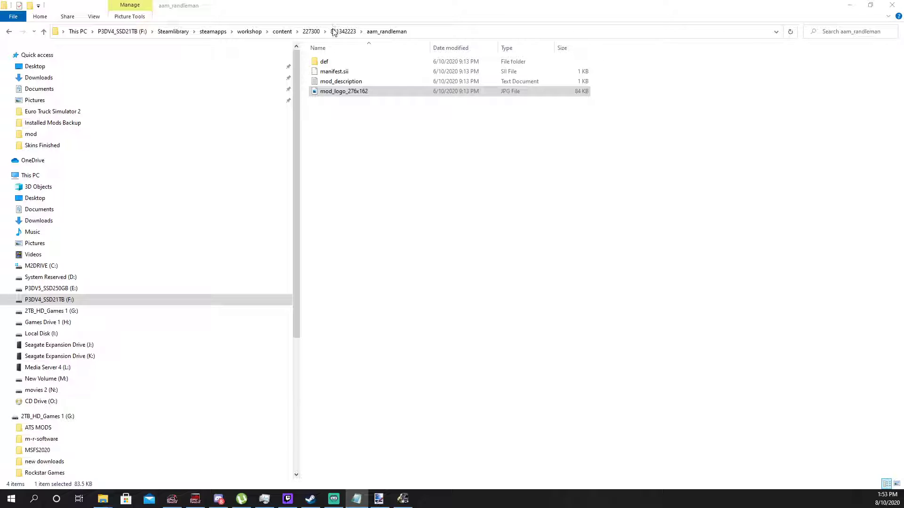
left_click(340, 92)
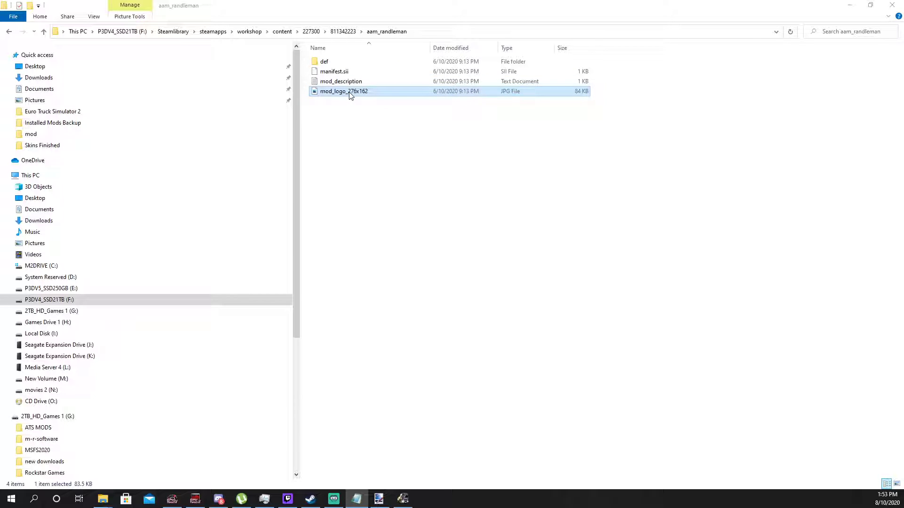
double_click(349, 92)
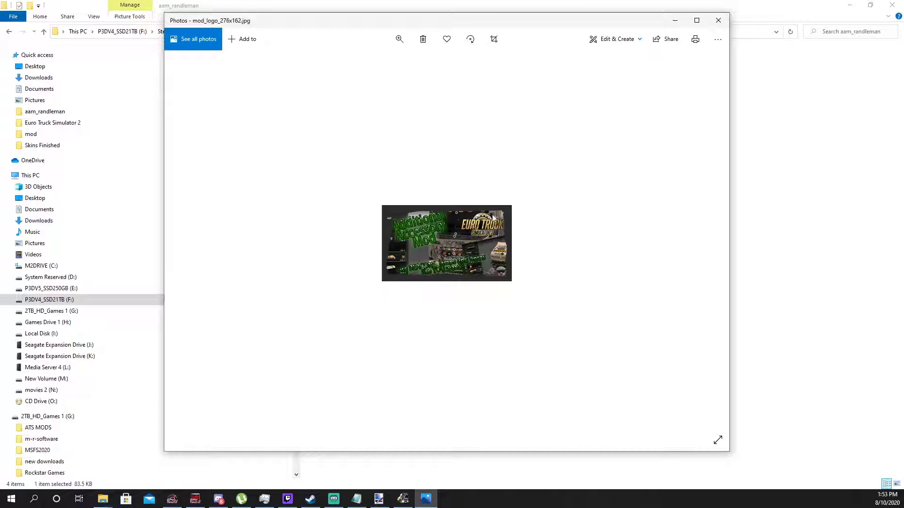
left_click(718, 20)
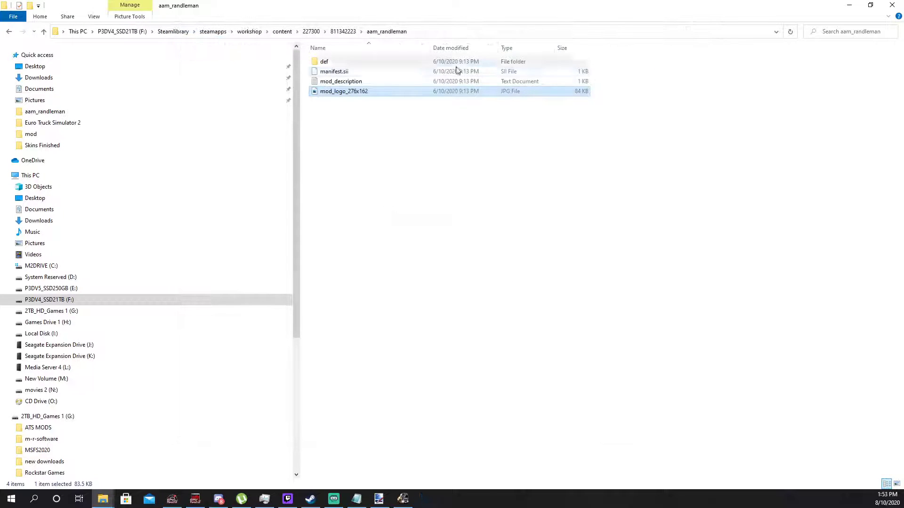
Browse into the mod's def, vehicle and addon_hookups folders to inspect its definition files.
double_click(328, 63)
double_click(328, 63)
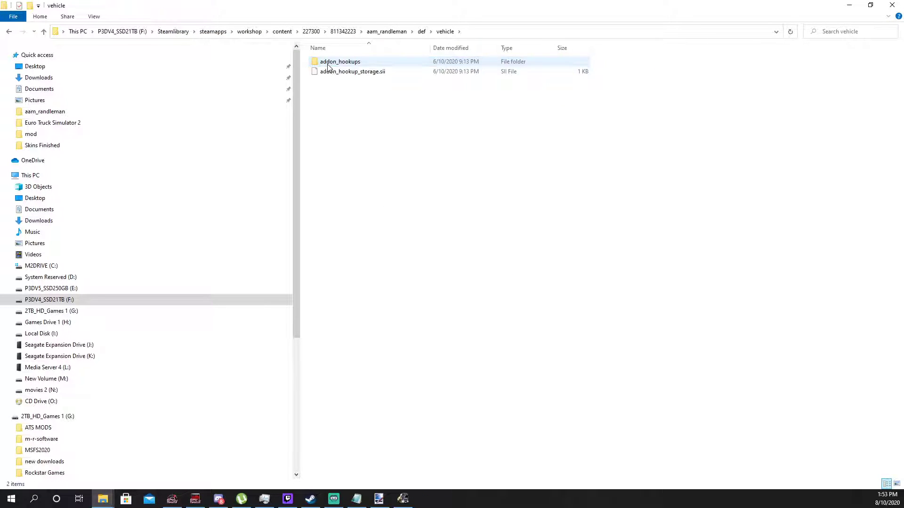
double_click(328, 66)
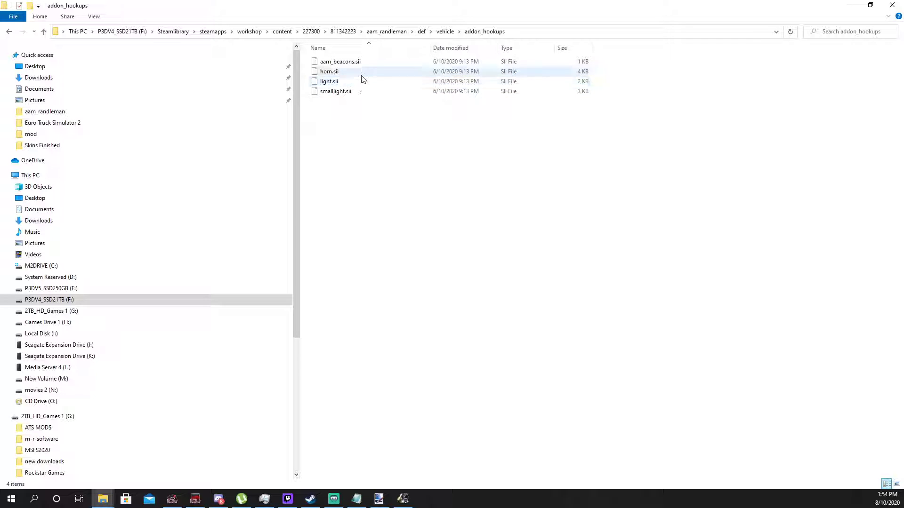
Go back up through the mod folder 811342223 to the 227300 workshop content folder.
left_click(422, 31)
left_click(338, 32)
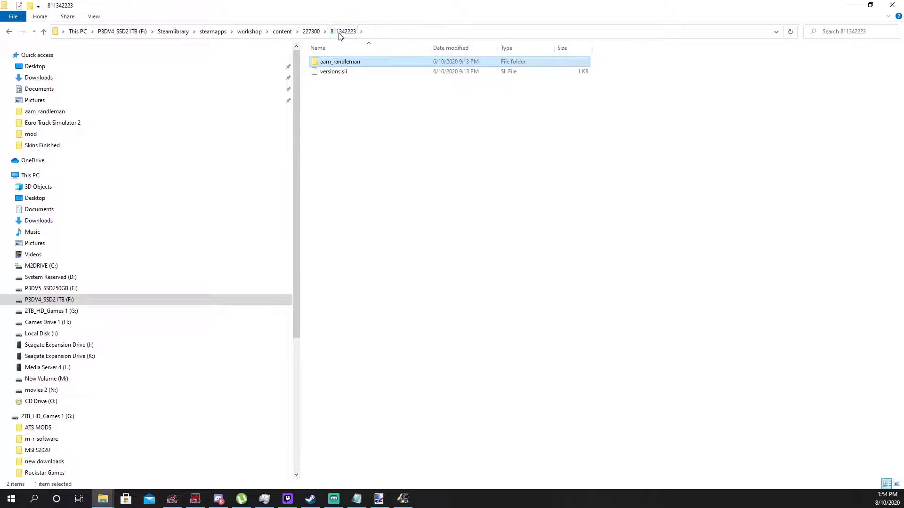
left_click(311, 31)
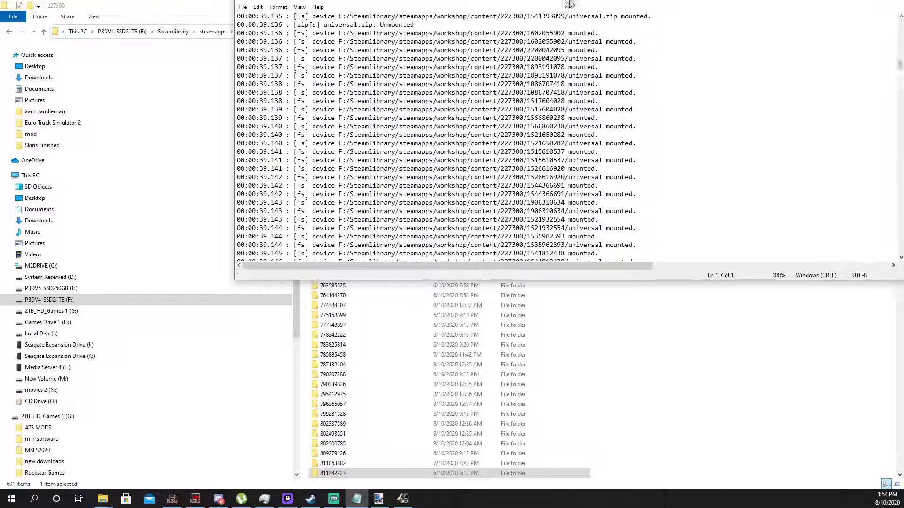
Check game.log in Notepad for the workshop folder number mounted just after the too-many-categories warning.
double_click(538, 4)
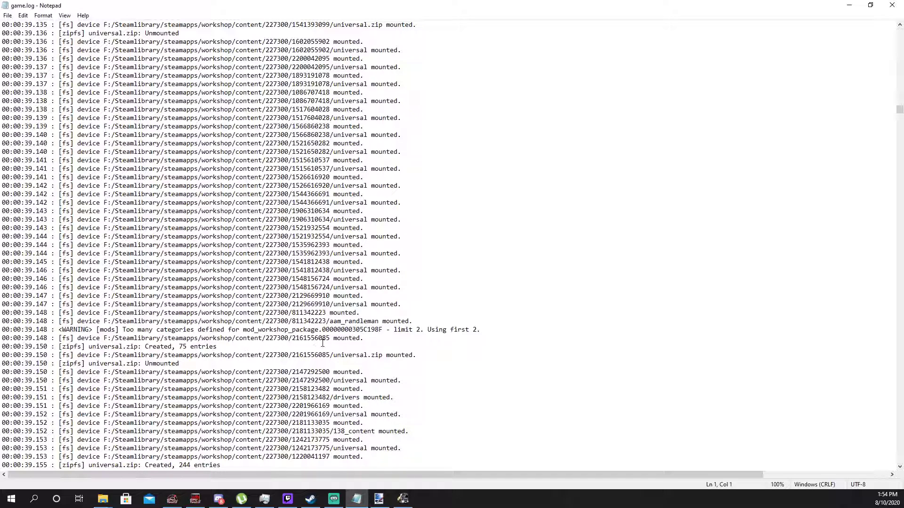
double_click(537, 9)
key("super+Down")
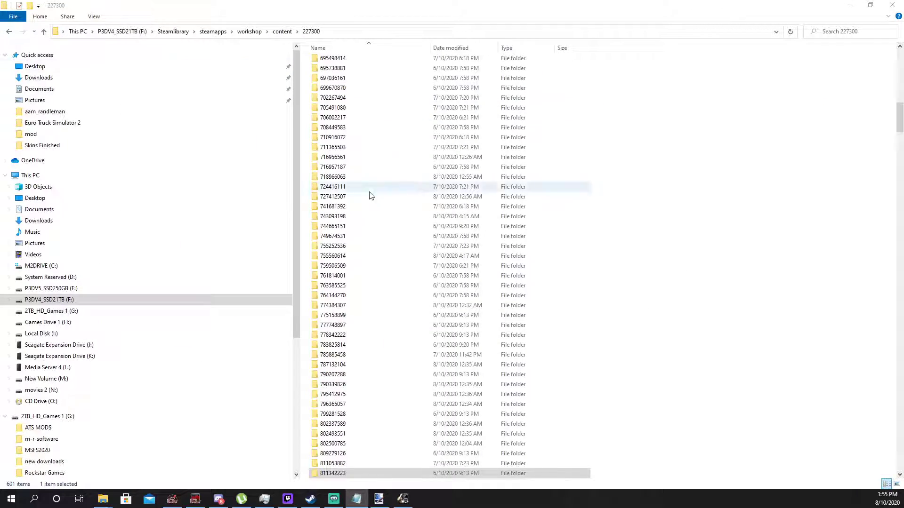
scroll(383, 355, "down", 9)
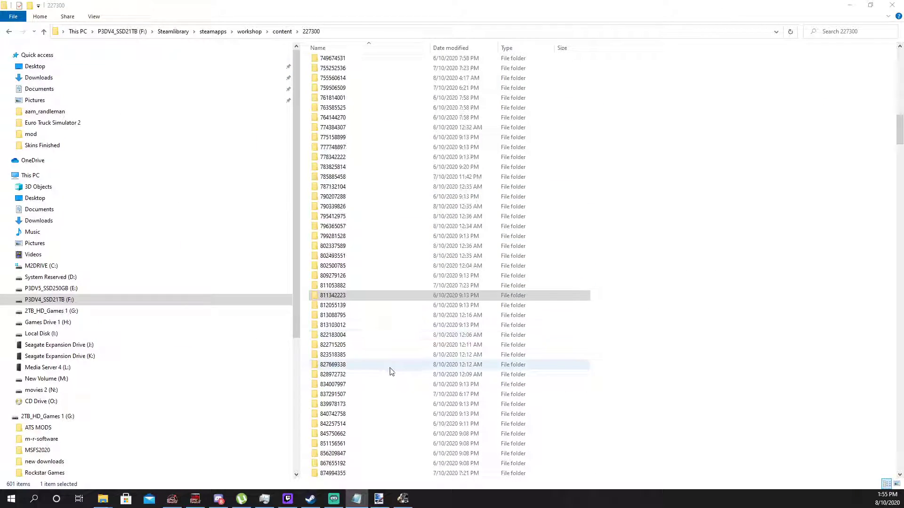
scroll(394, 372, "down", 14)
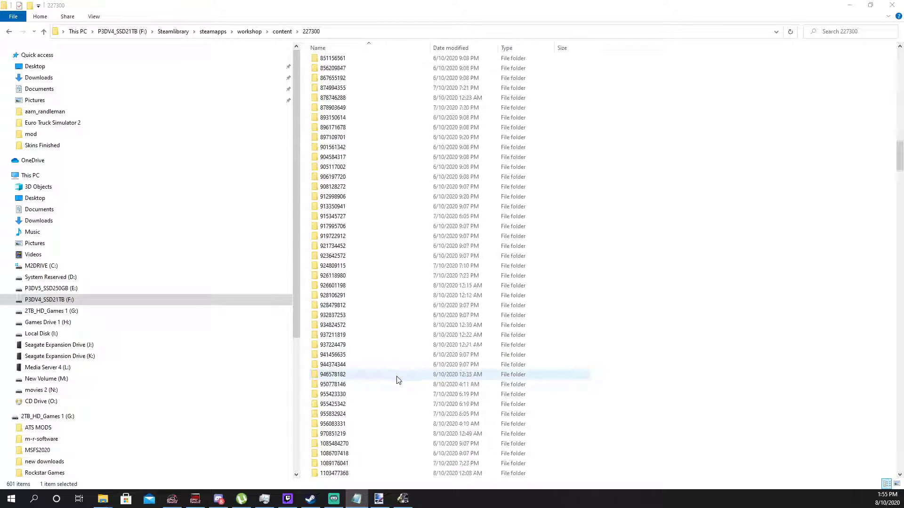
scroll(398, 381, "down", 8)
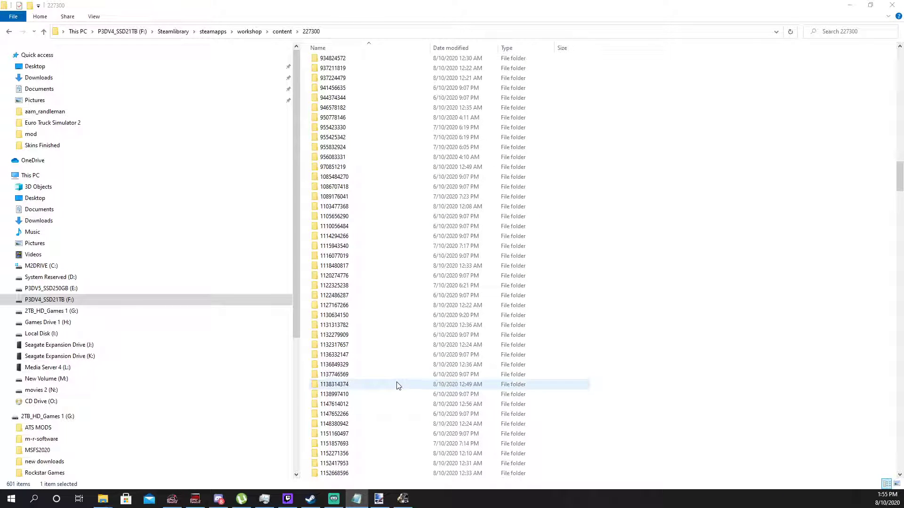
scroll(398, 385, "down", 7)
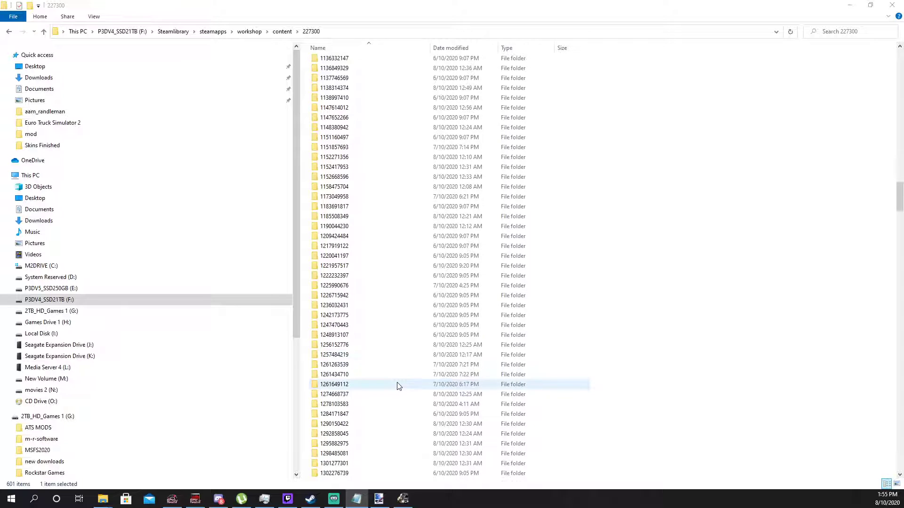
scroll(397, 385, "down", 20)
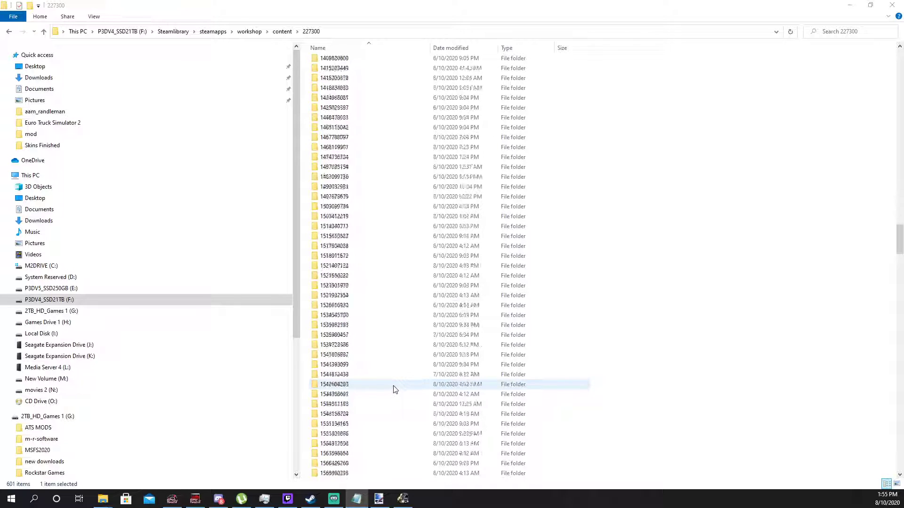
scroll(399, 392, "down", 20)
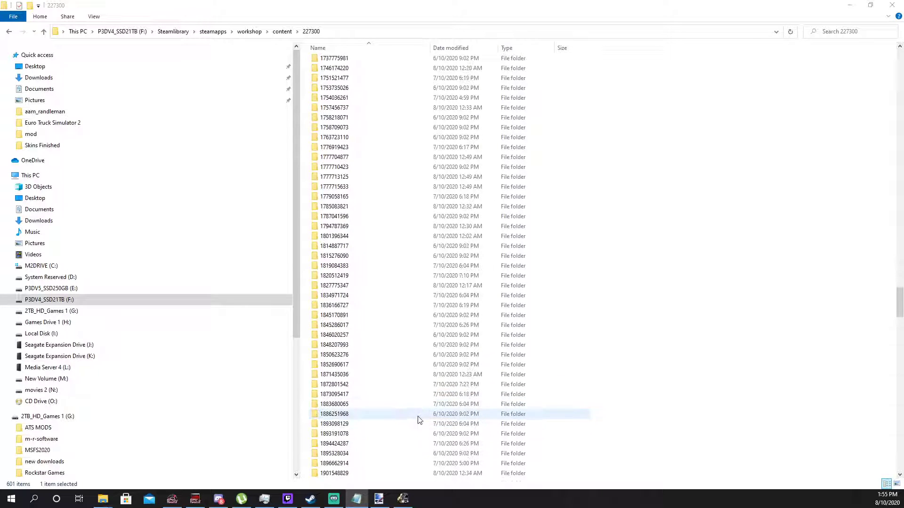
scroll(420, 431, "down", 18)
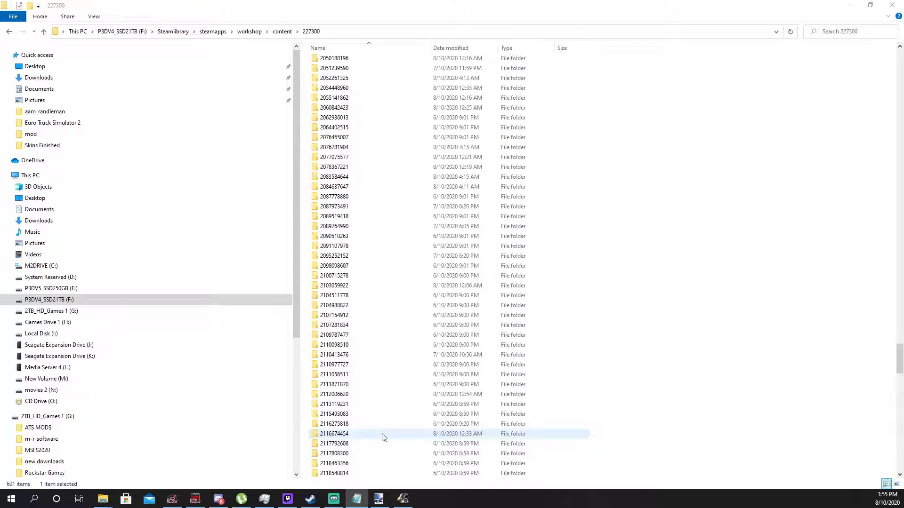
scroll(384, 437, "down", 9)
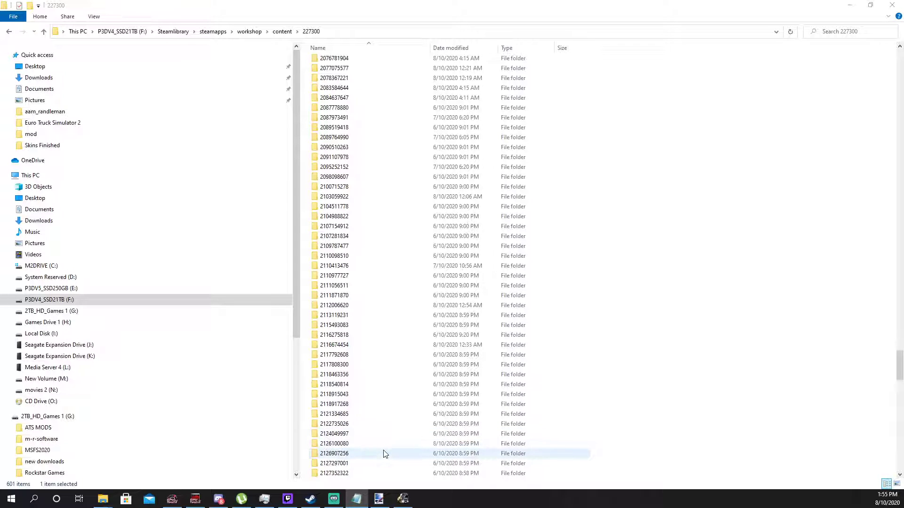
scroll(384, 453, "down", 7)
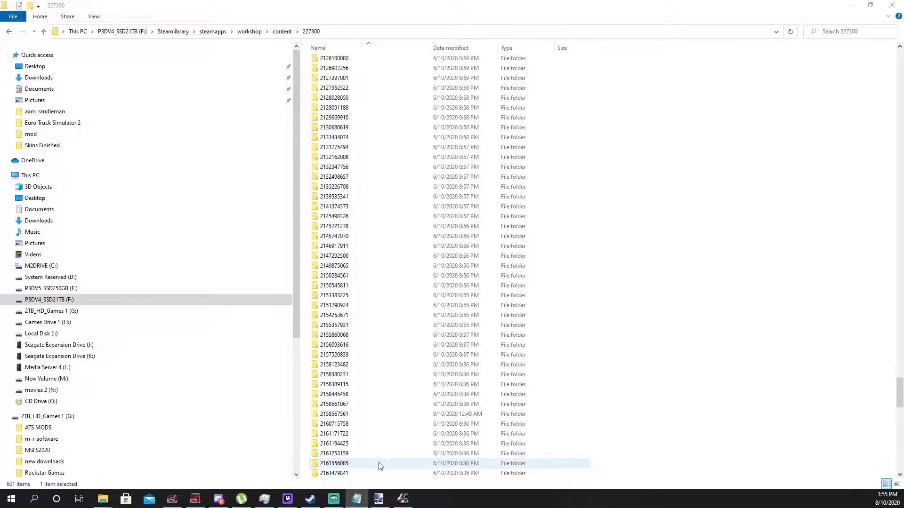
left_click(380, 465)
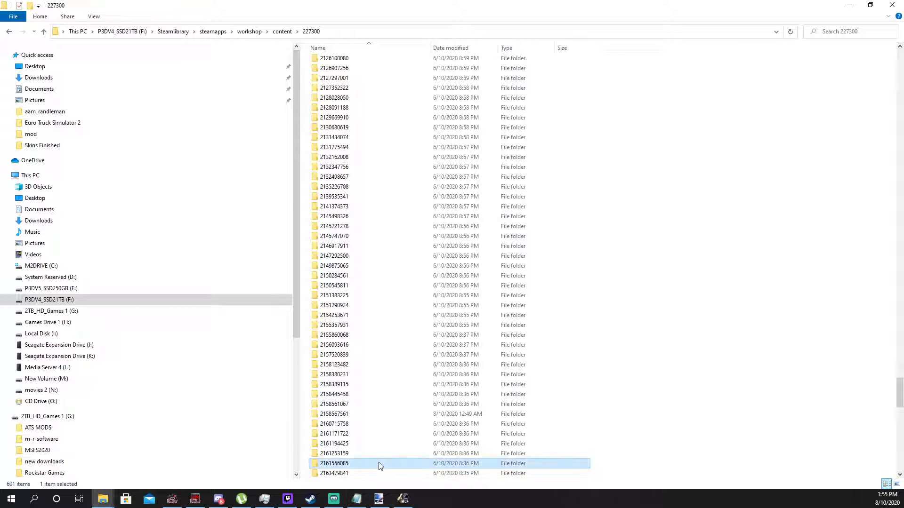
double_click(379, 464)
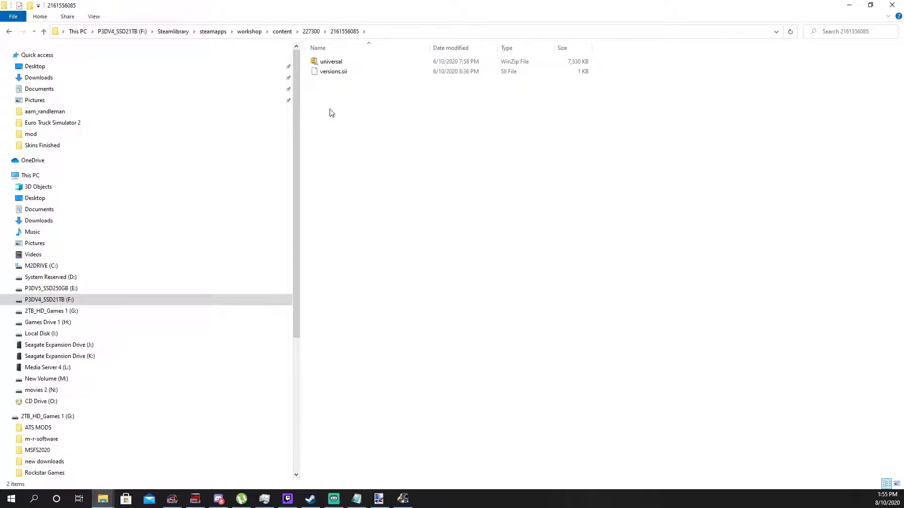
Open the universal archive in 7-Zip and view its mod_icon.jpg to identify the mod.
right_click(329, 67)
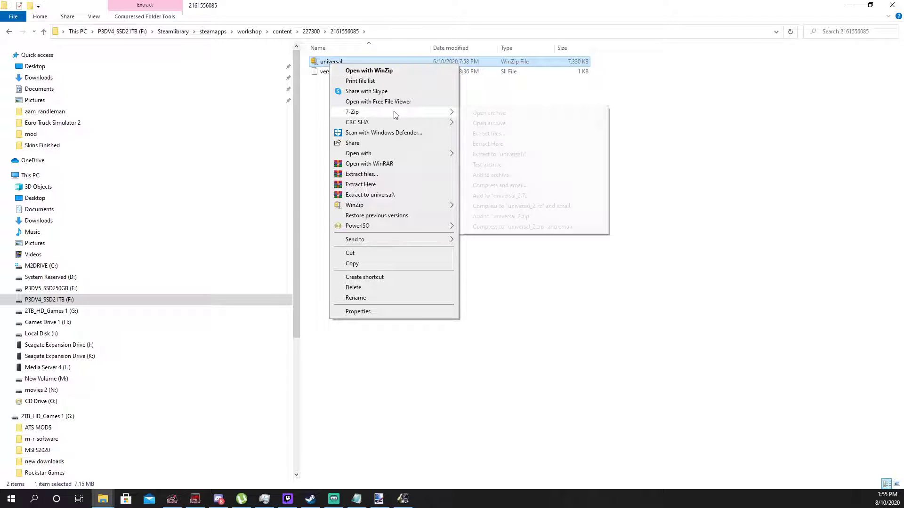
mouse_move(394, 113)
left_click(484, 114)
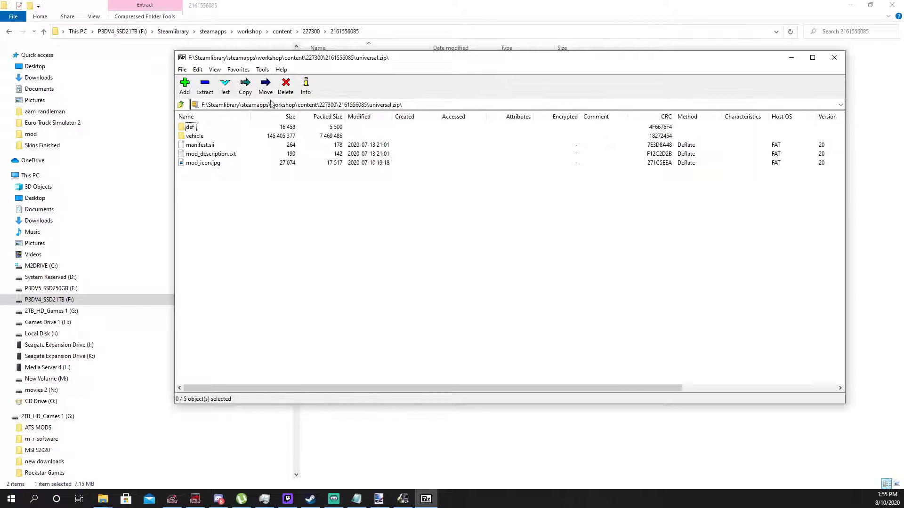
double_click(207, 164)
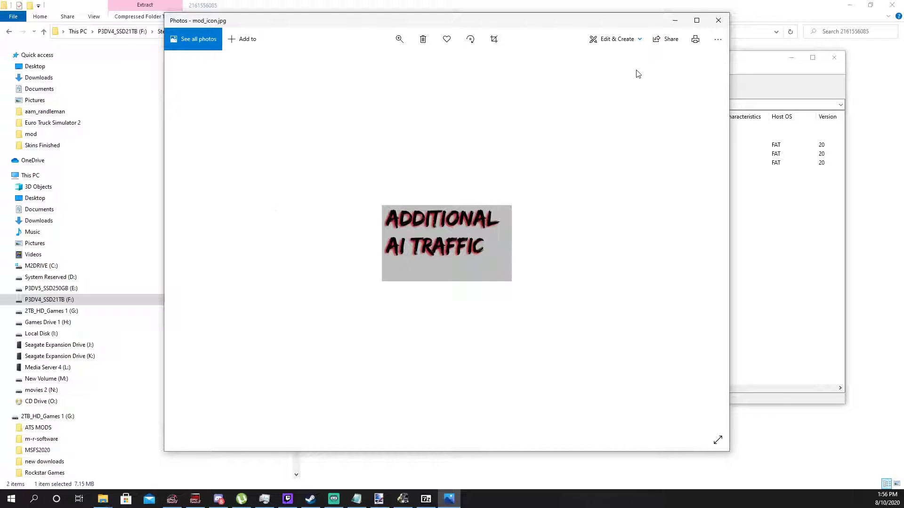
left_click(718, 22)
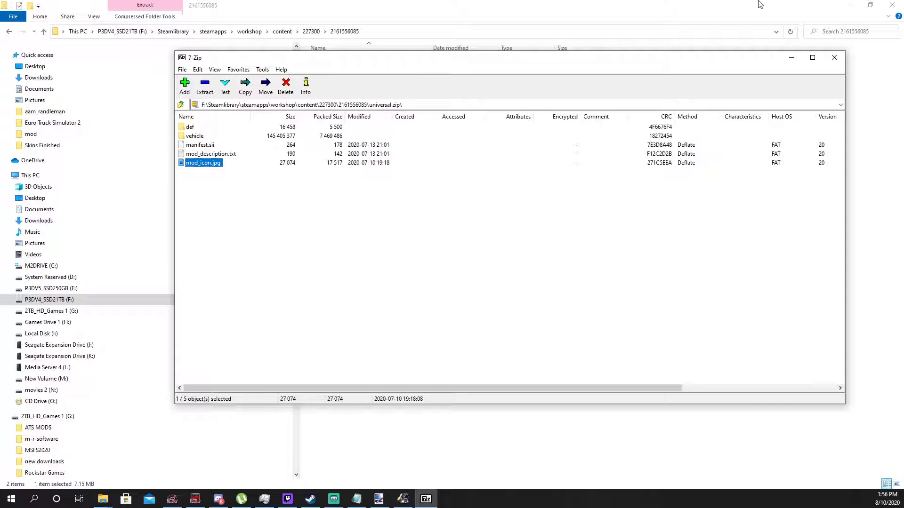
Check game.log in Notepad for the workshop folder number mounted just before the no-valid-categories warning.
left_click(834, 57)
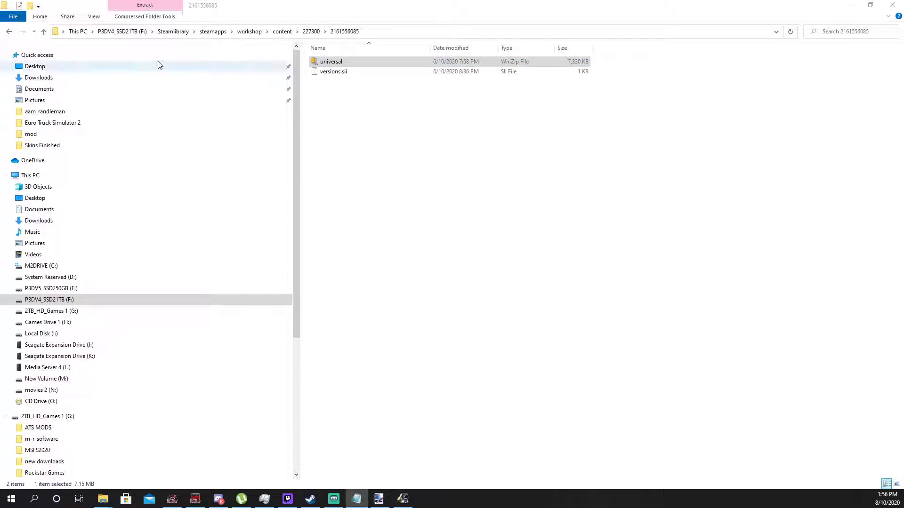
double_click(510, 5)
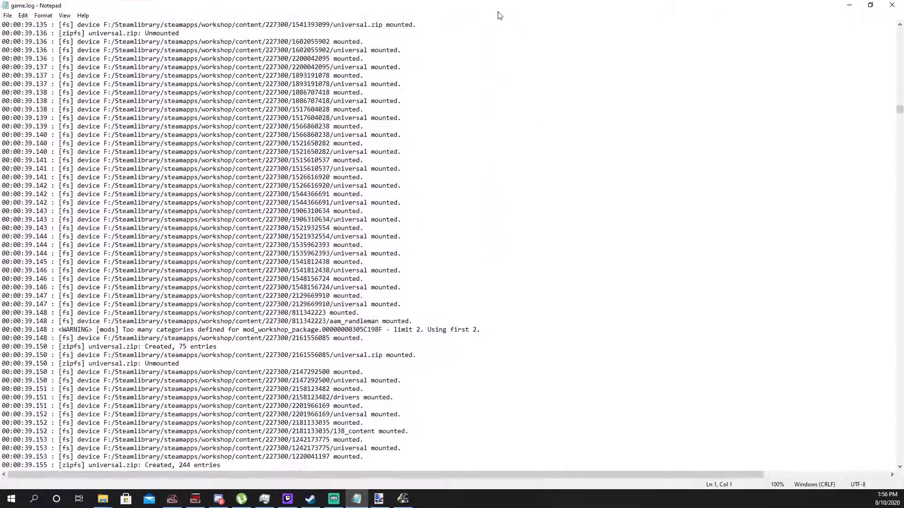
scroll(588, 155, "down", 1)
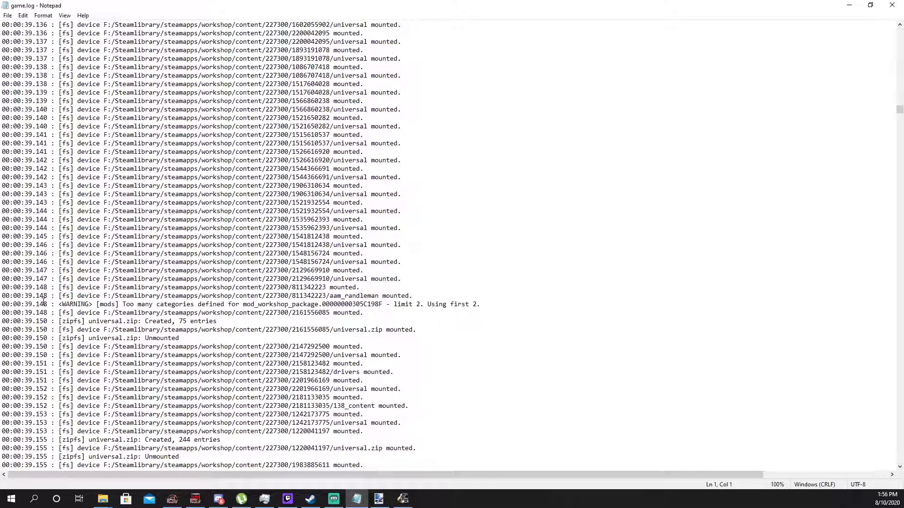
scroll(50, 315, "down", 2)
scroll(63, 347, "down", 2)
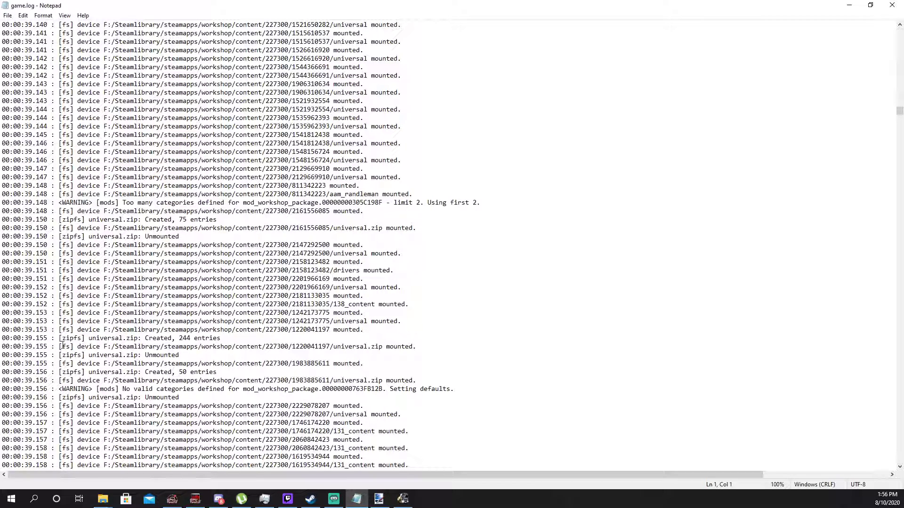
scroll(63, 346, "down", 1)
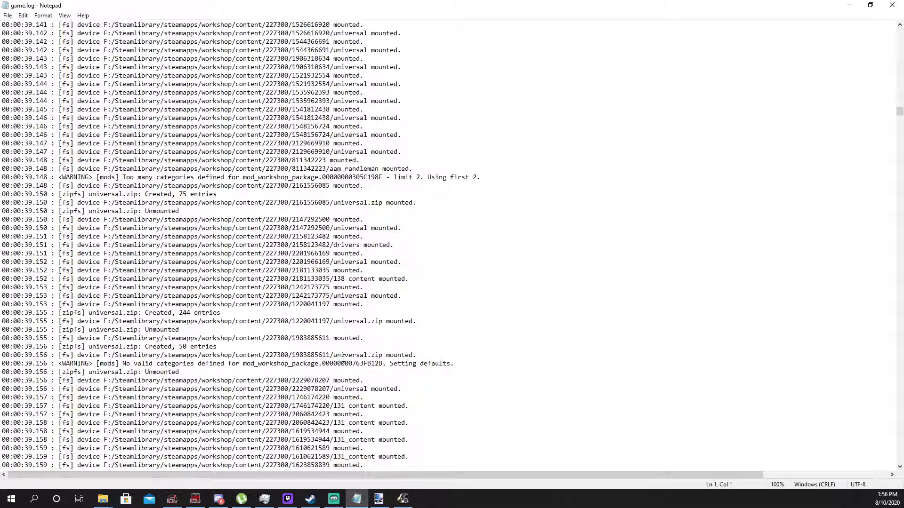
double_click(398, 9)
left_click(418, 55)
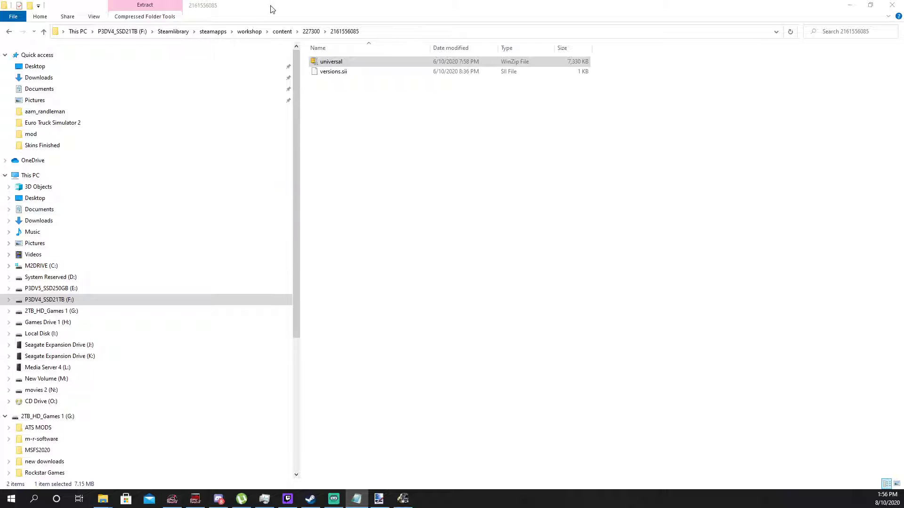
left_click(311, 31)
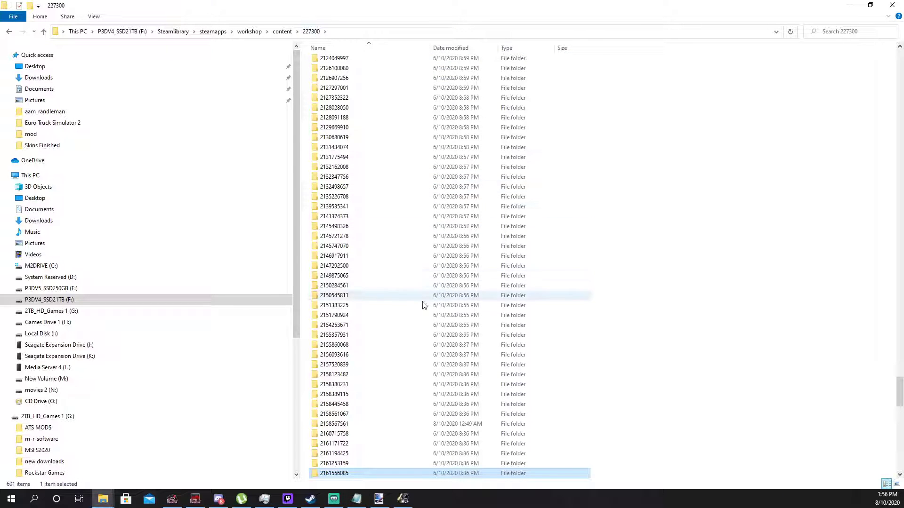
scroll(414, 355, "down", 4)
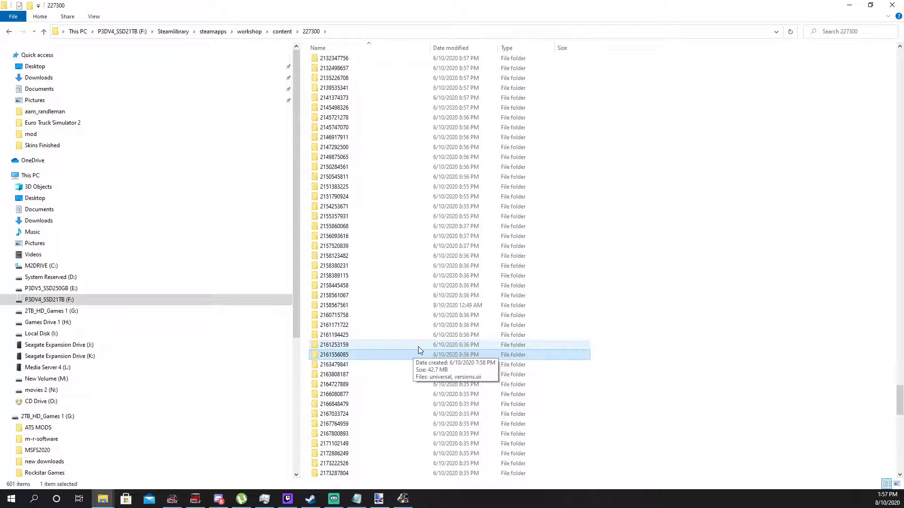
scroll(419, 351, "up", 20)
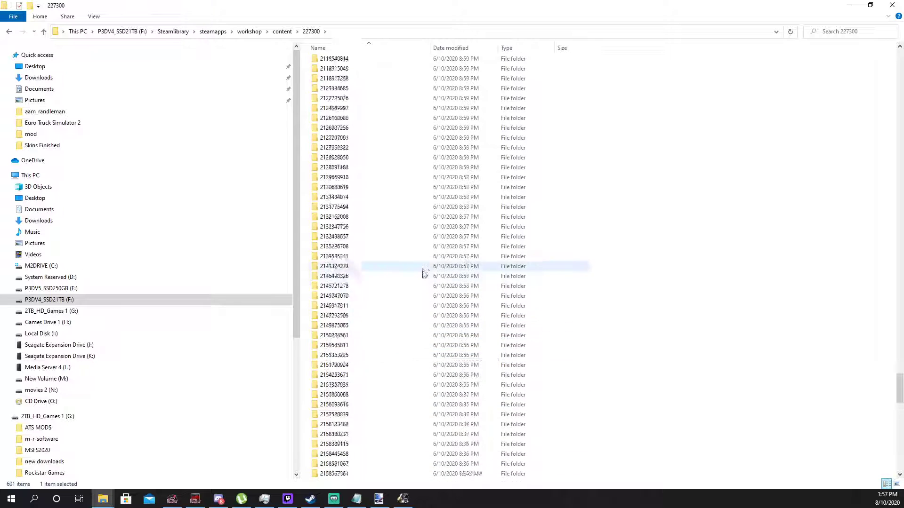
scroll(395, 245, "up", 13)
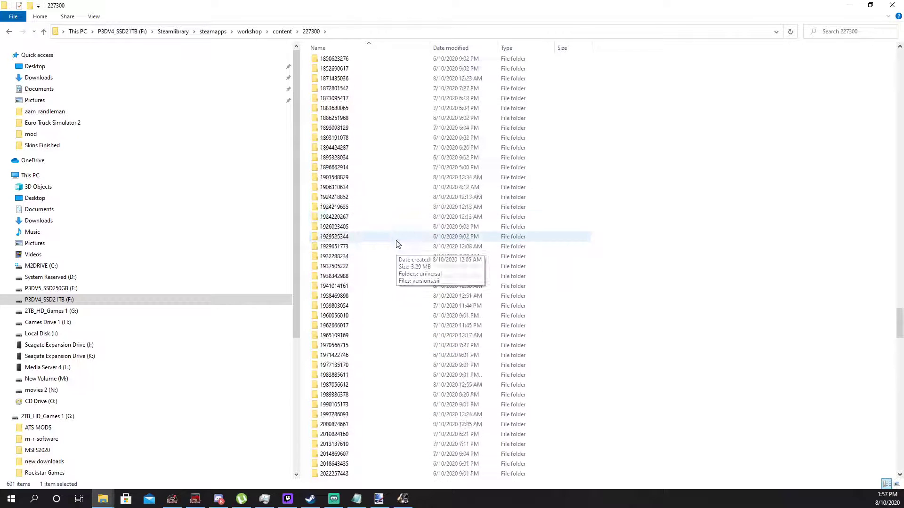
double_click(386, 377)
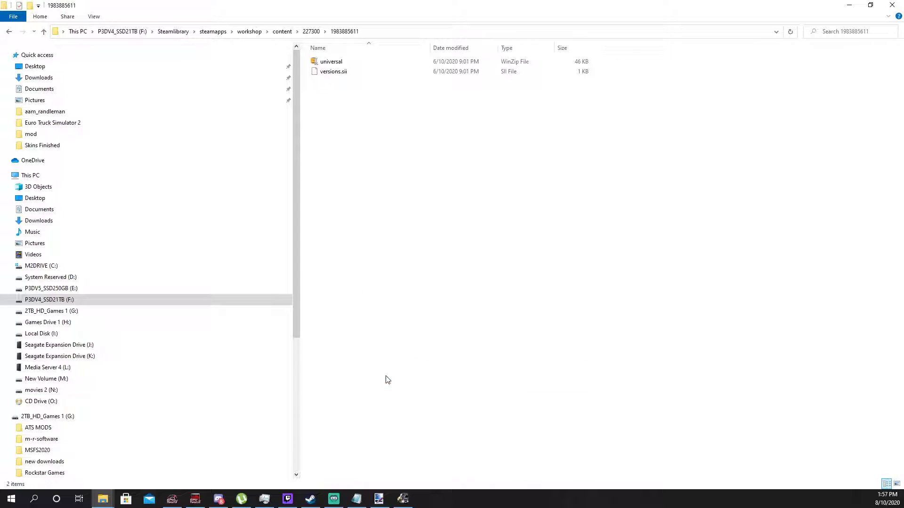
Open the universal archive in 7-Zip and view its TTP_Tuned_AITraffic.jpg image to identify the mod.
left_click(337, 65)
right_click(337, 65)
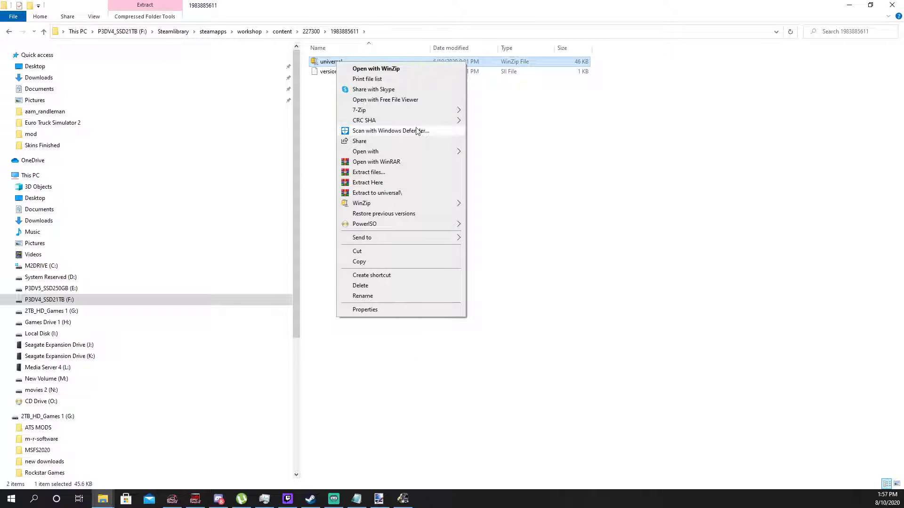
mouse_move(424, 110)
left_click(484, 113)
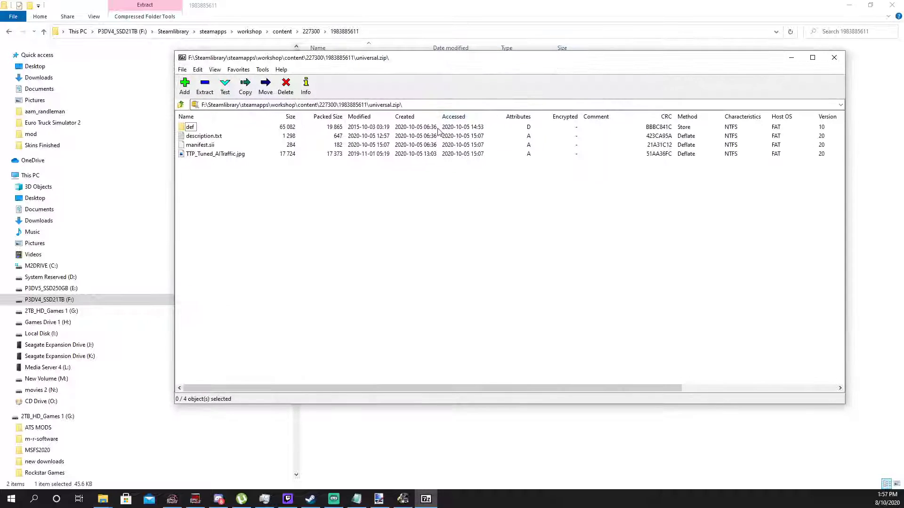
double_click(205, 154)
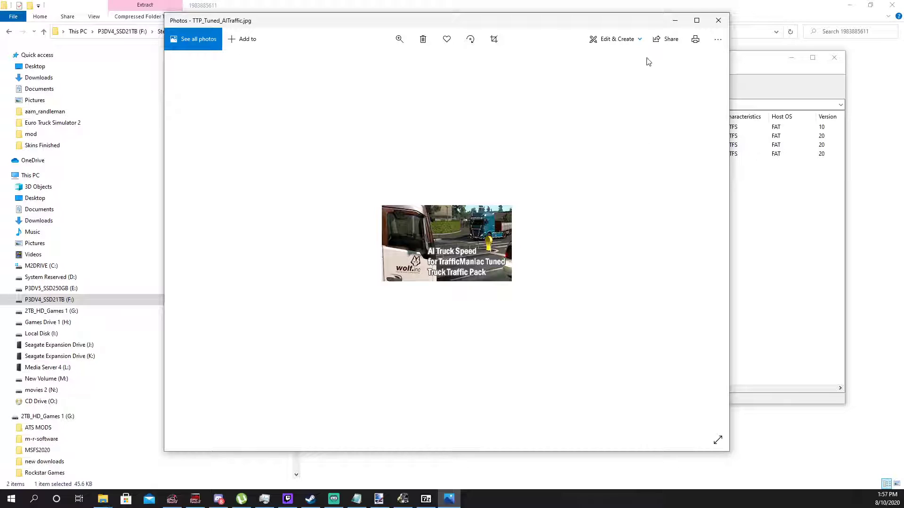
left_click(717, 29)
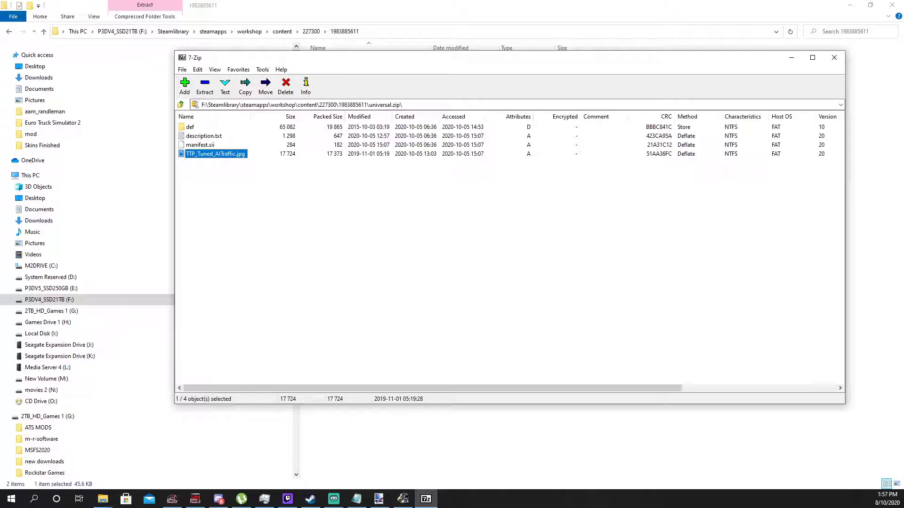
Read the mod's description.txt from the archive and close the archive window.
double_click(213, 136)
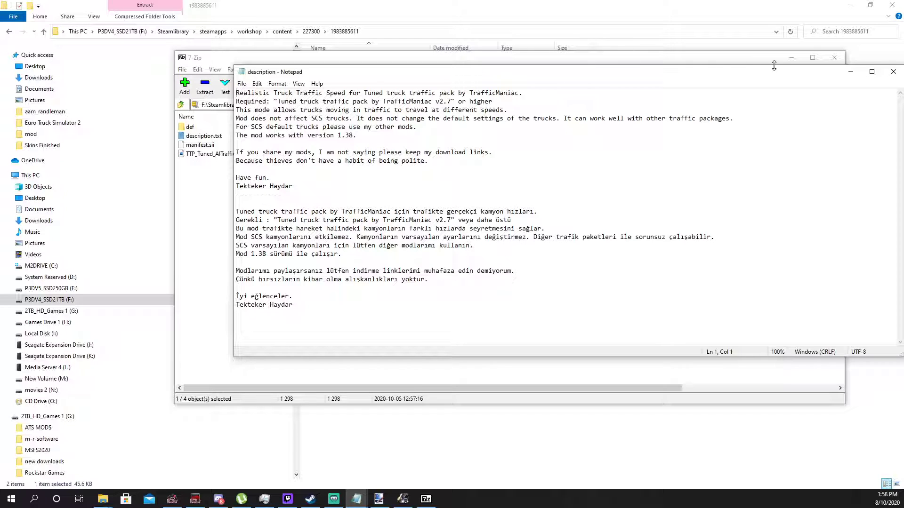
left_click(893, 71)
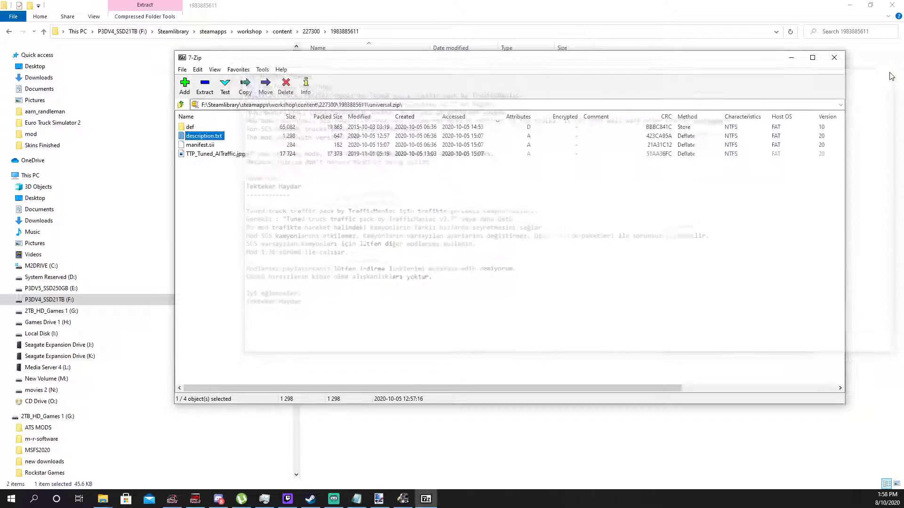
left_click(834, 58)
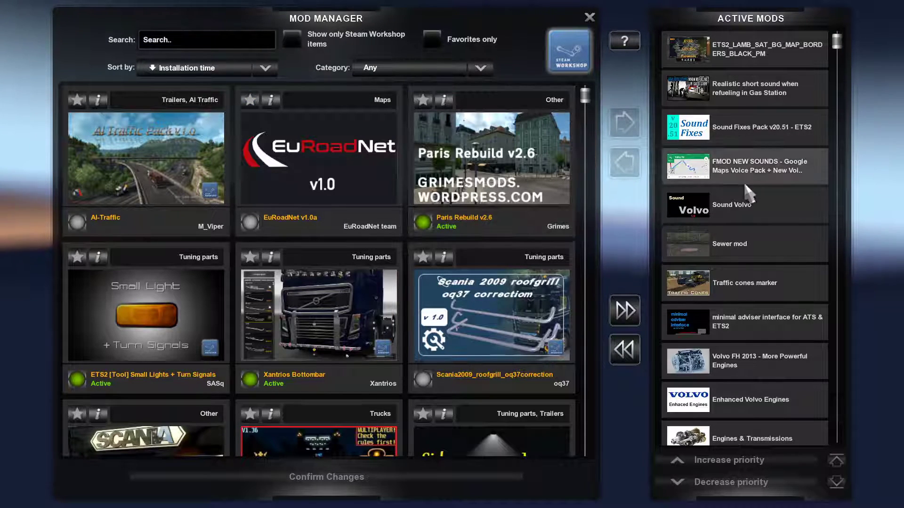
Switch to the Euro Truck Simulator 2 Mod Manager and search the mods for "truck tr".
scroll(744, 221, "down", 6)
scroll(728, 362, "down", 7)
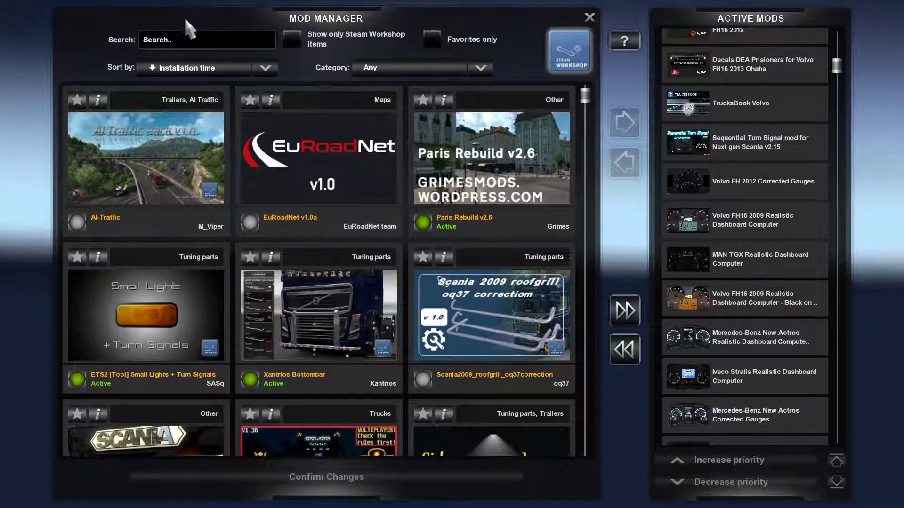
left_click(200, 39)
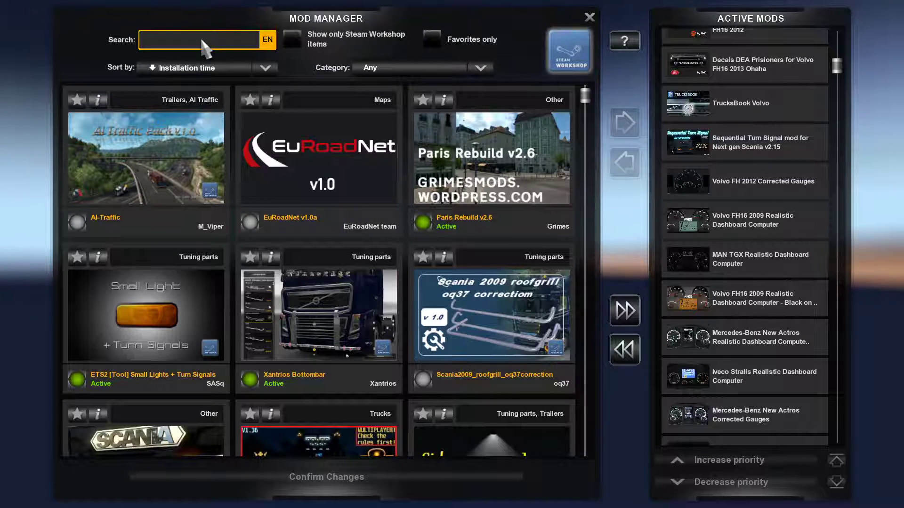
type("tr")
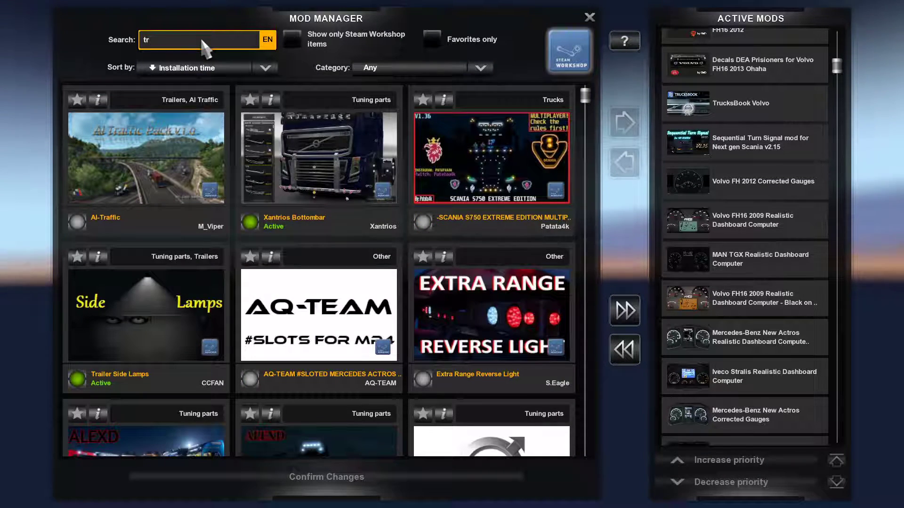
type("uc")
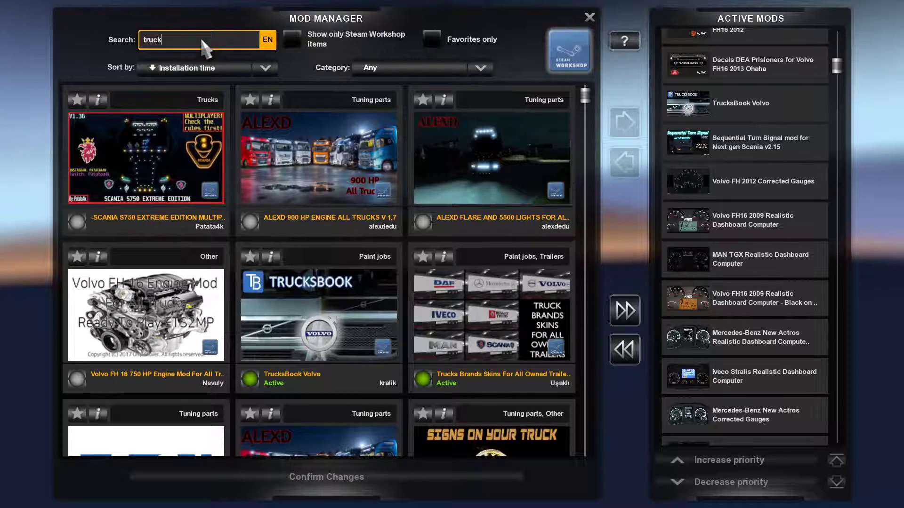
type("k")
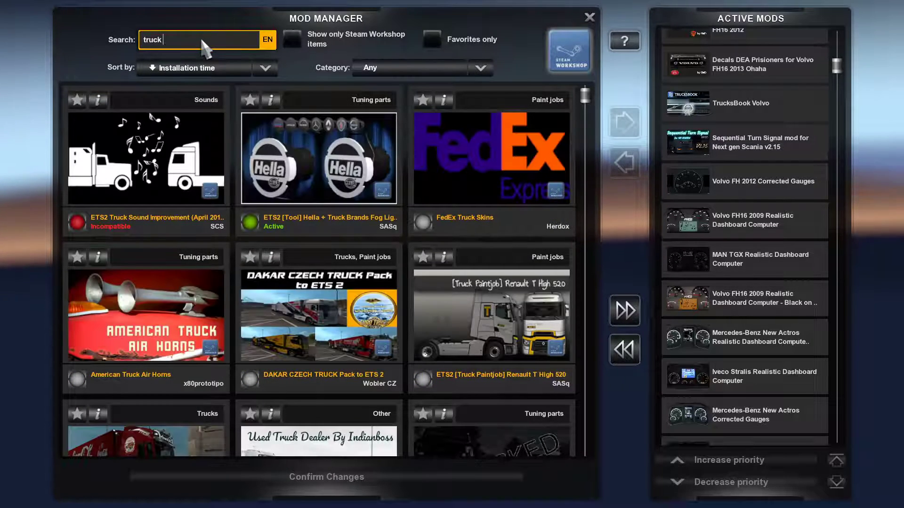
type(" tr")
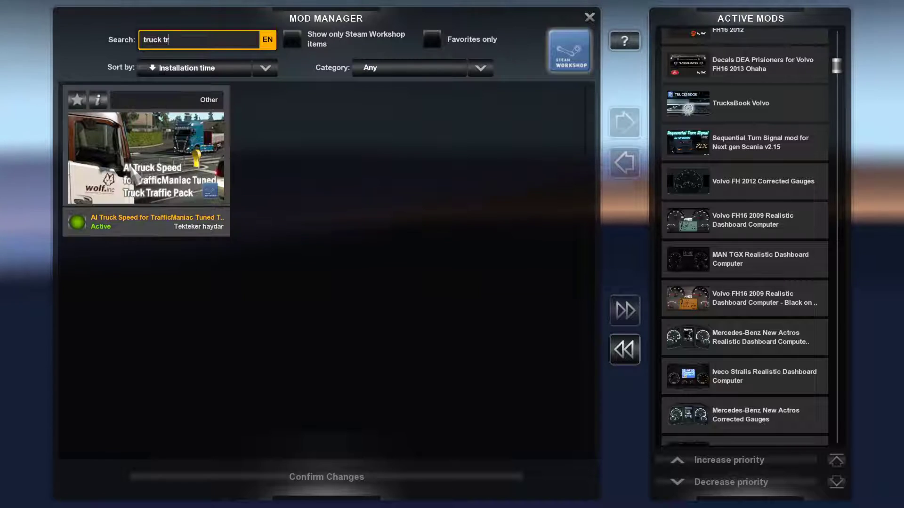
Review the details of the AI Truck Speed for TrafficManiac mod, deactivate it and confirm the changes.
left_click(83, 101)
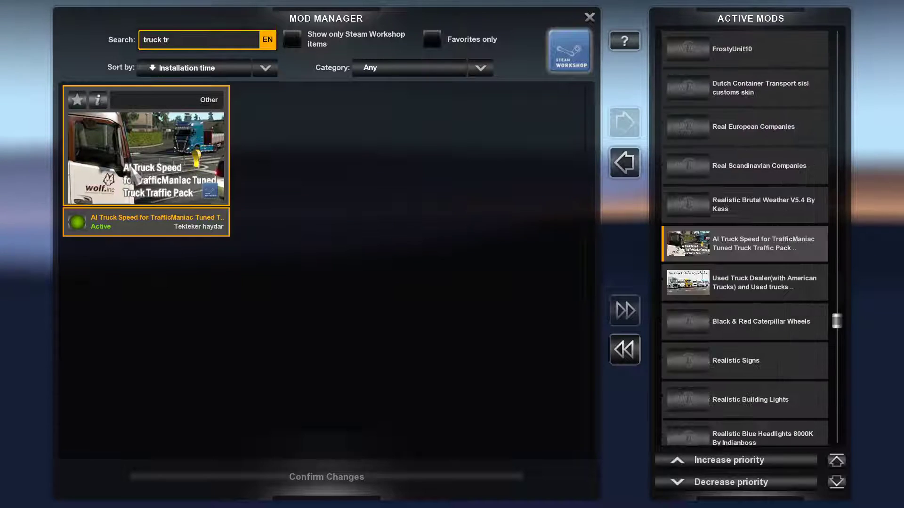
left_click(98, 99)
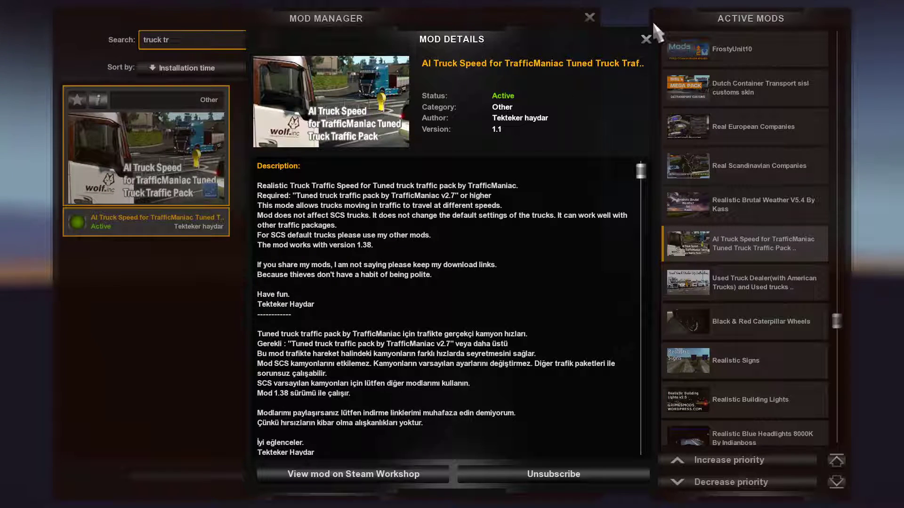
left_click(646, 39)
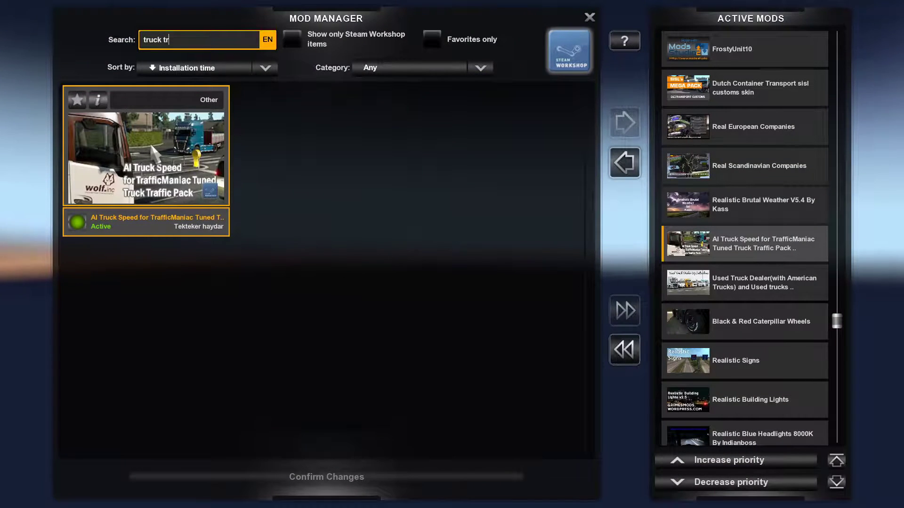
double_click(197, 146)
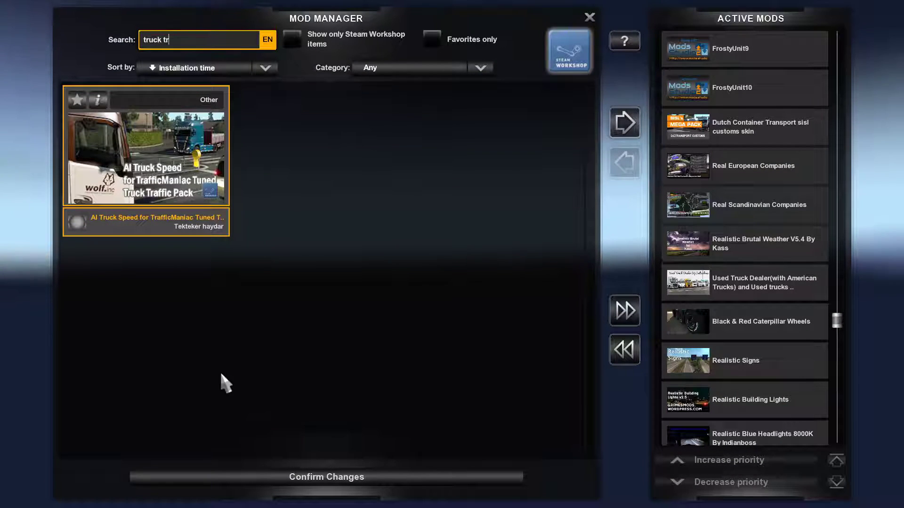
left_click(325, 477)
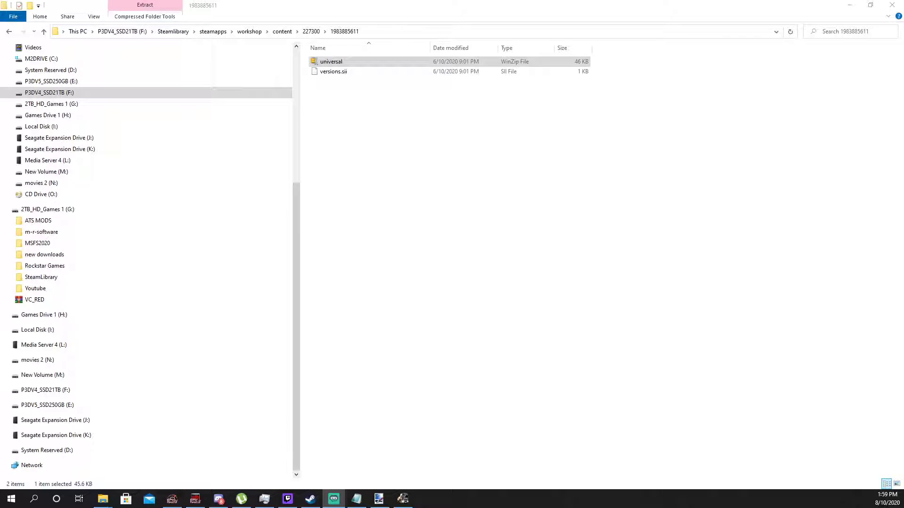
Switch back to game.log in Notepad and check the entries below the no-valid-categories warning, including the missing versions.sii error.
left_click_drag(474, 9, 371, 1)
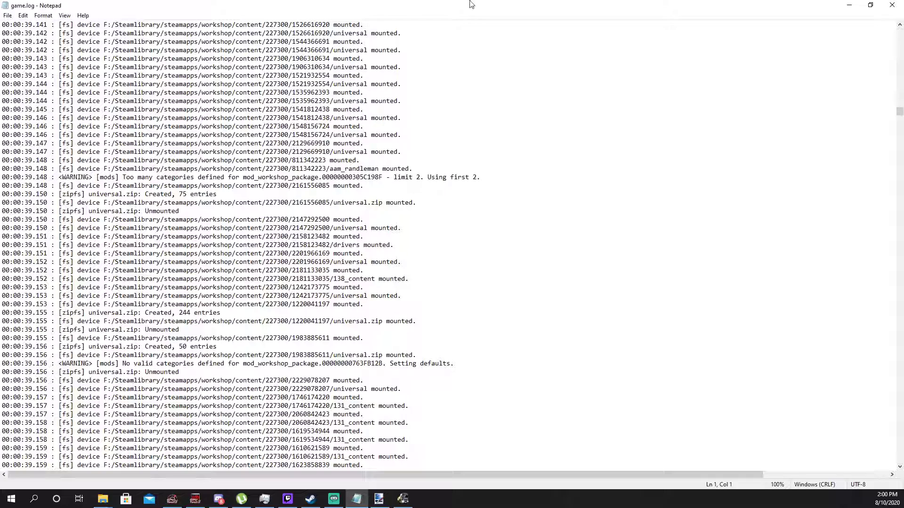
left_click_drag(212, 15, 263, 1)
scroll(136, 378, "down", 6)
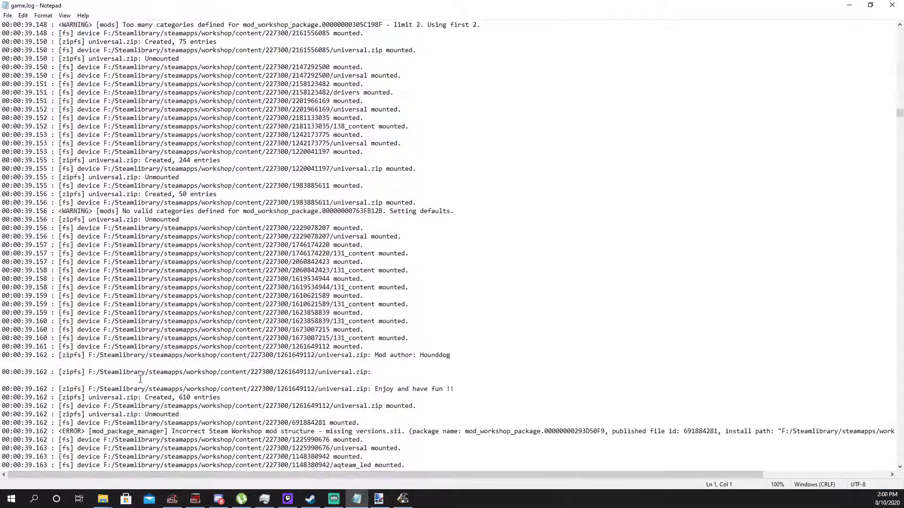
scroll(140, 379, "down", 2)
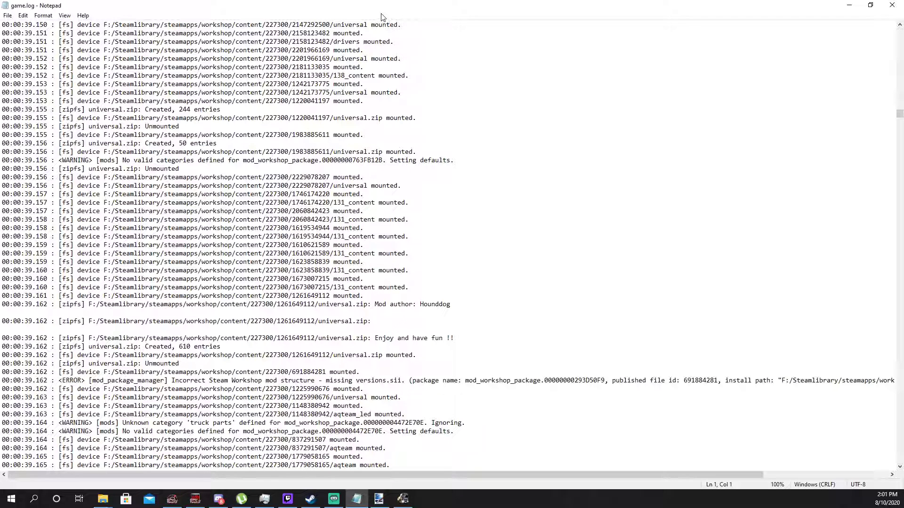
left_click_drag(381, 17, 465, 142)
left_click(85, 226)
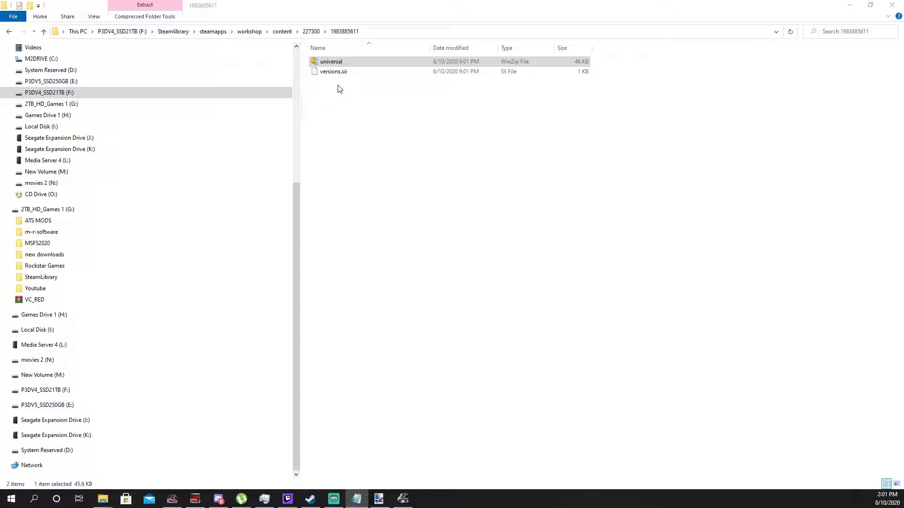
Return to the 227300 workshop folder, locate the mod folder 691884281 named in the versions.sii error and open it.
left_click(315, 35)
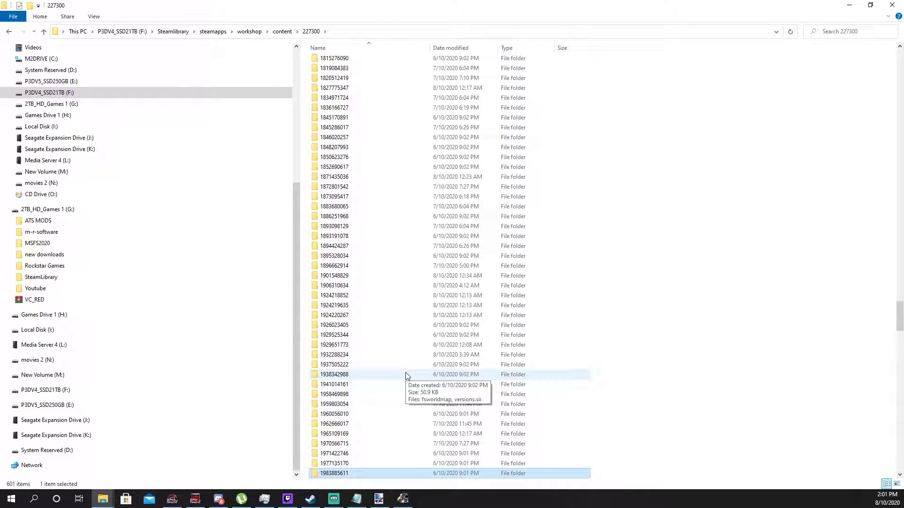
scroll(393, 365, "down", 5)
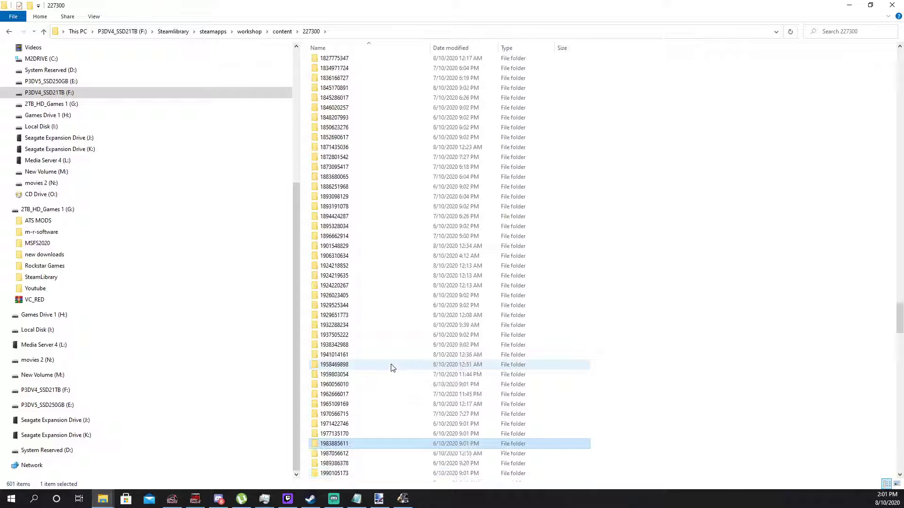
scroll(380, 376, "up", 20)
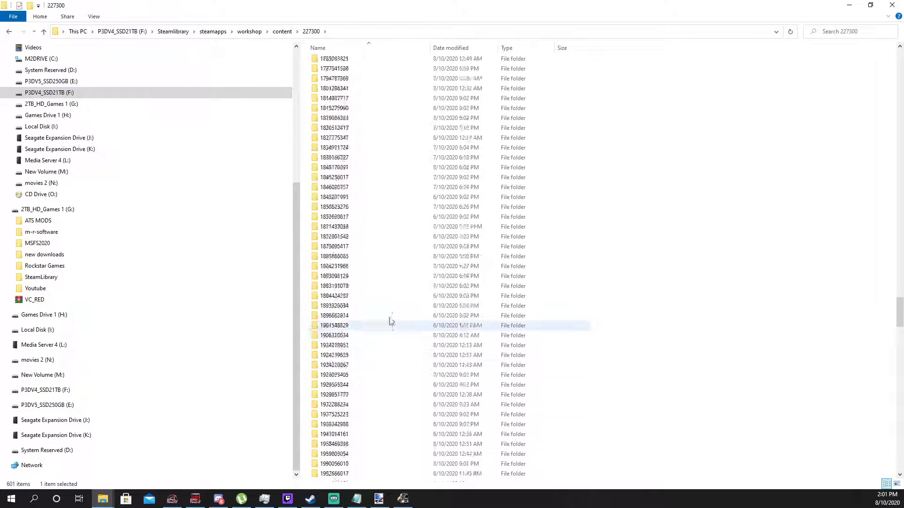
scroll(394, 282, "up", 20)
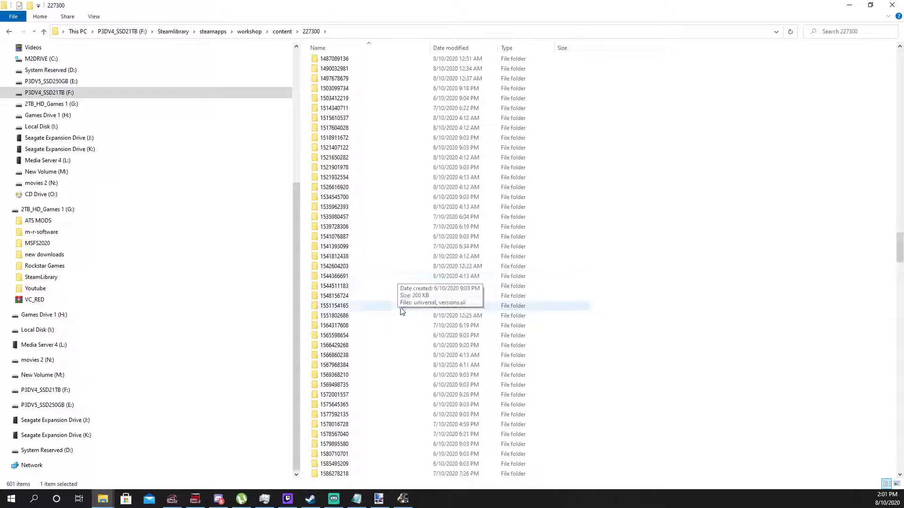
scroll(393, 279, "up", 20)
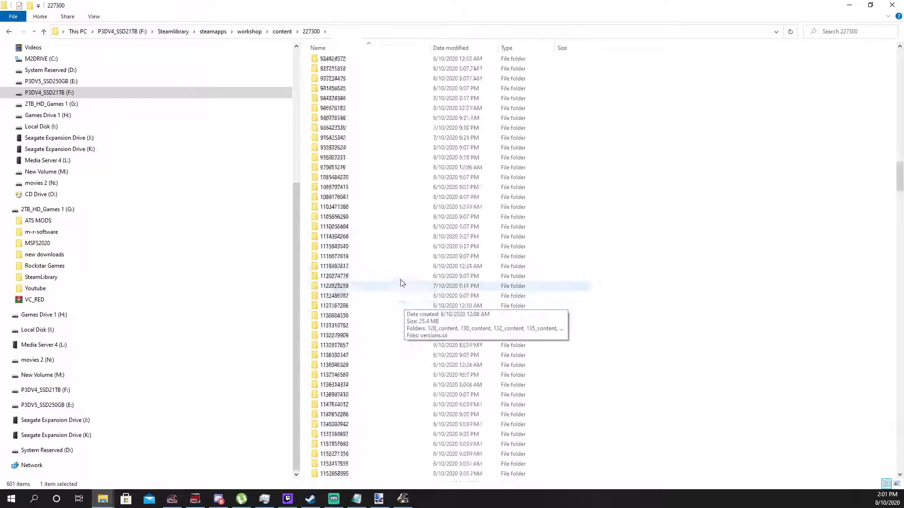
scroll(390, 276, "up", 20)
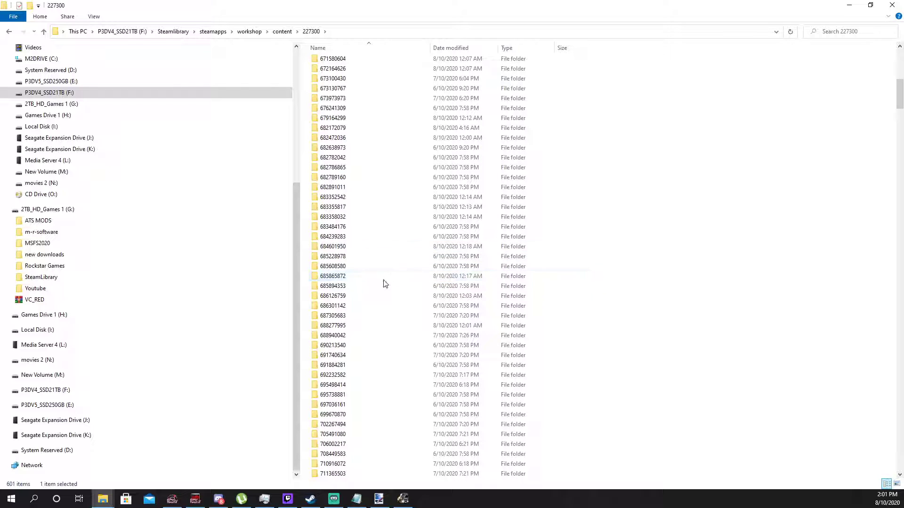
left_click(366, 368)
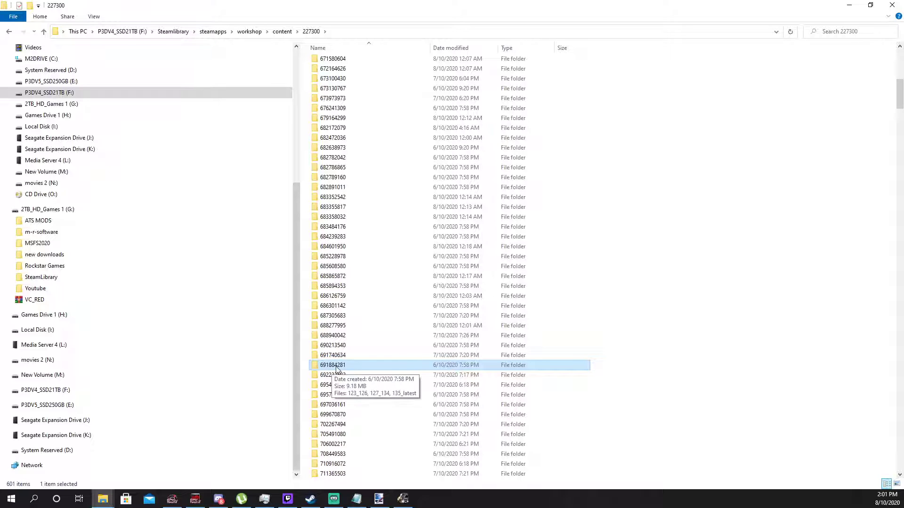
double_click(347, 367)
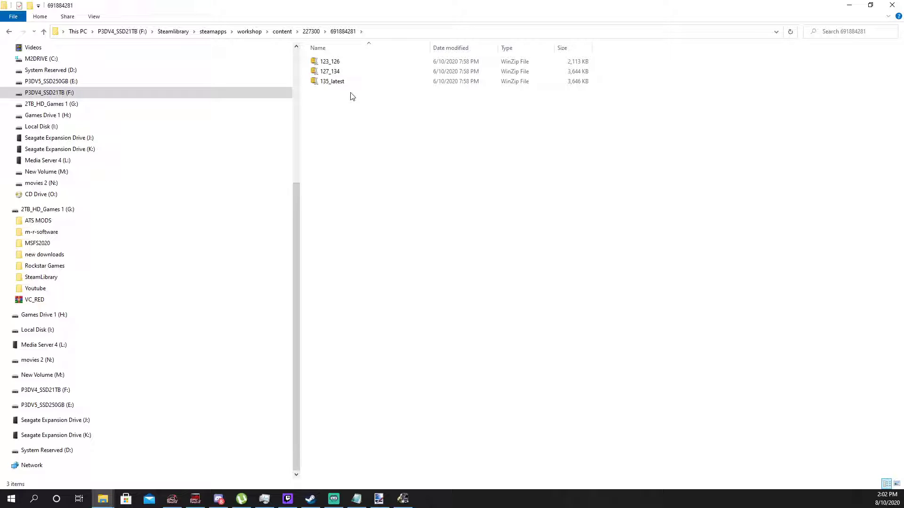
Try to open the 123_126 archive with 7-Zip and dismiss the resulting dialog.
left_click(336, 65)
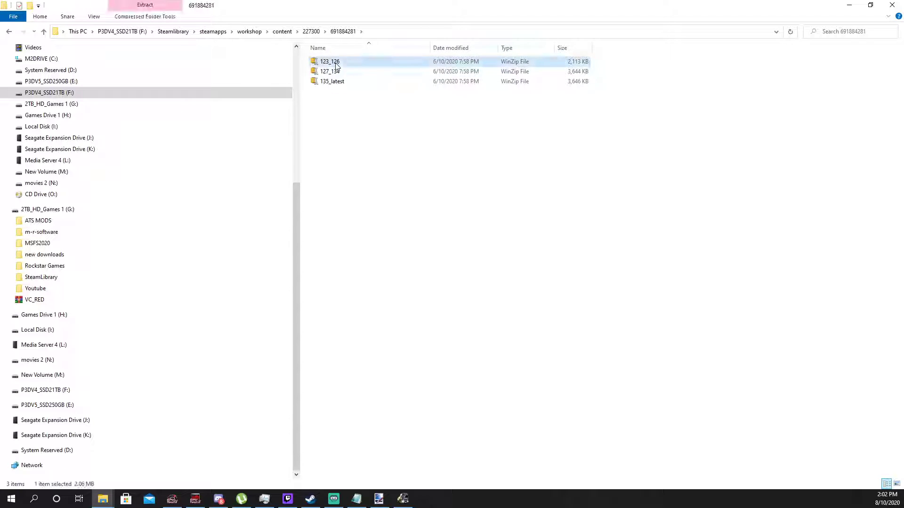
right_click(335, 64)
mouse_move(362, 112)
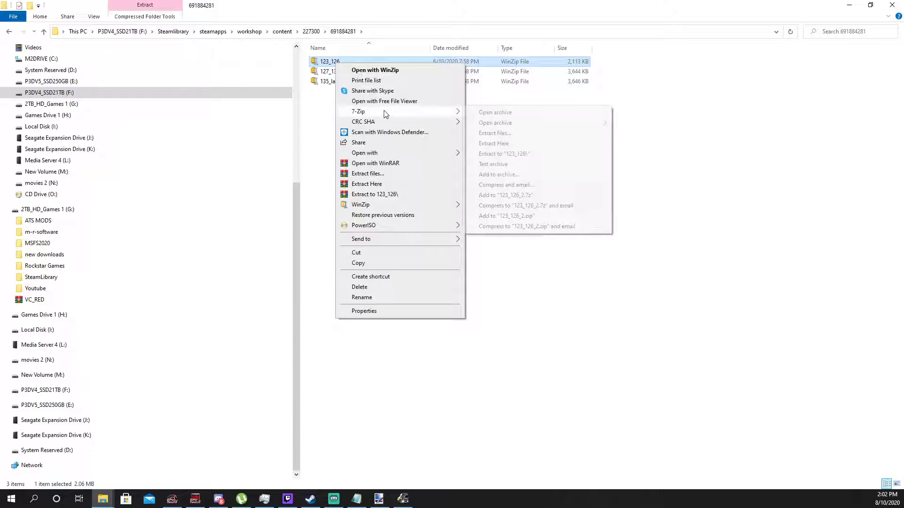
left_click(500, 120)
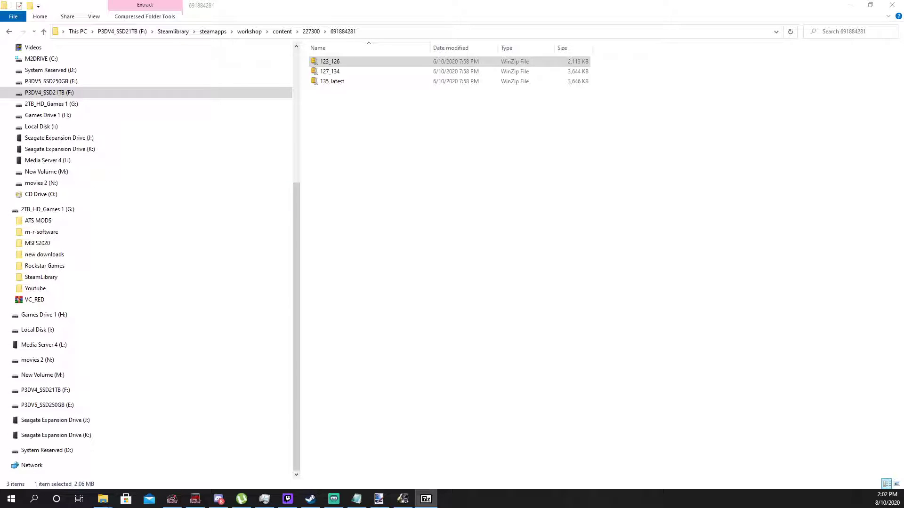
left_click_drag(372, 205, 390, 204)
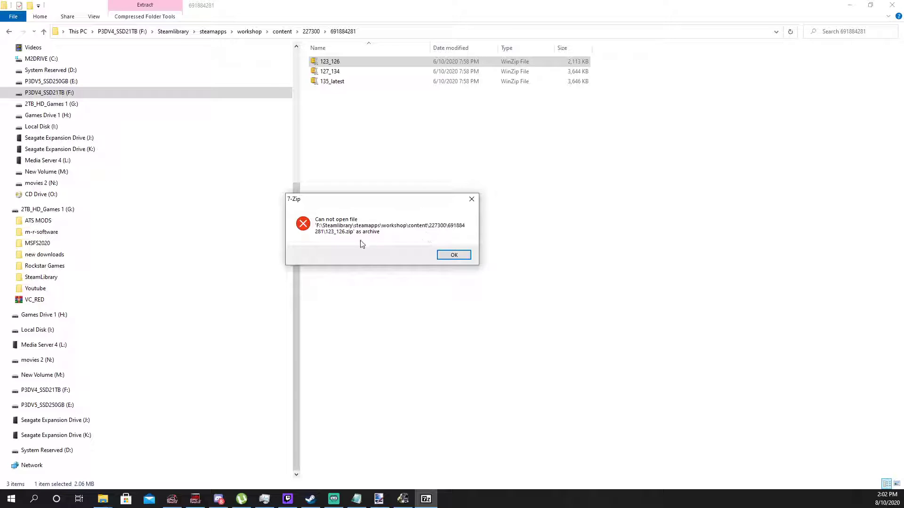
left_click(453, 256)
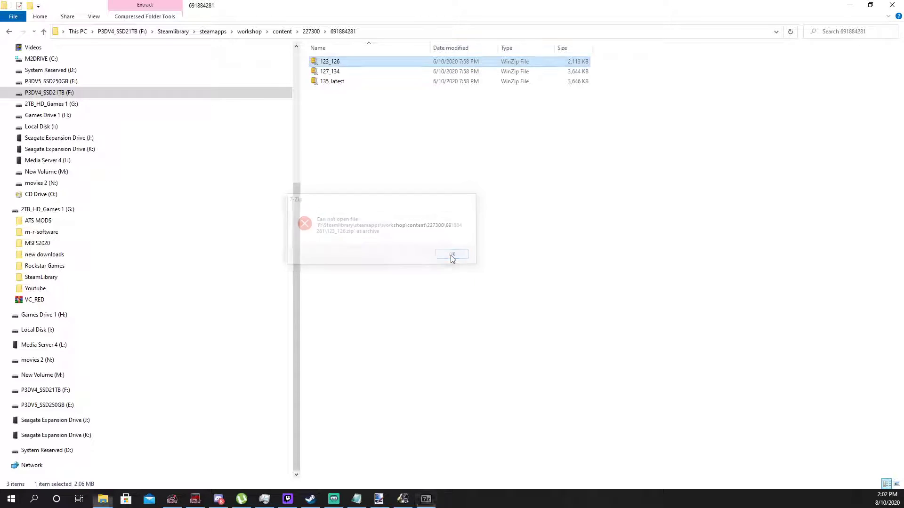
Try to open the 127_134 and 135_latest archives with 7-Zip, closing whatever opens.
right_click(349, 72)
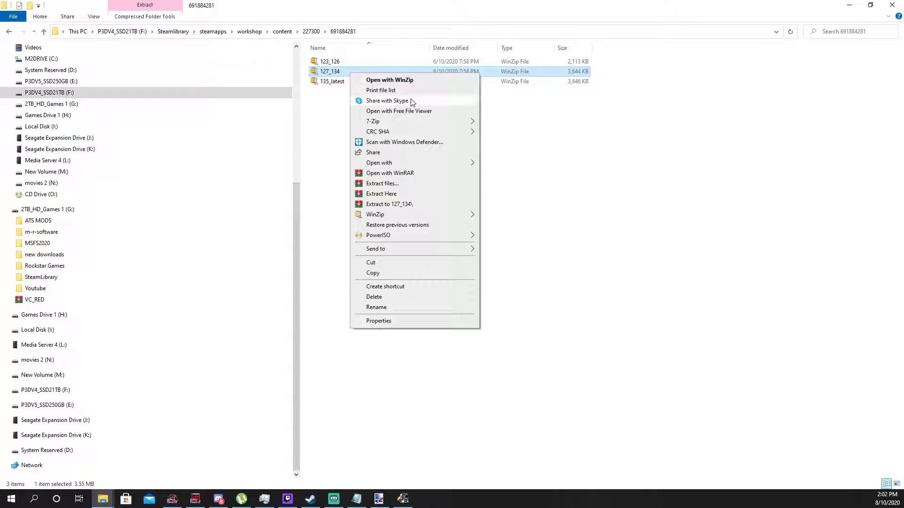
mouse_move(442, 122)
left_click(505, 125)
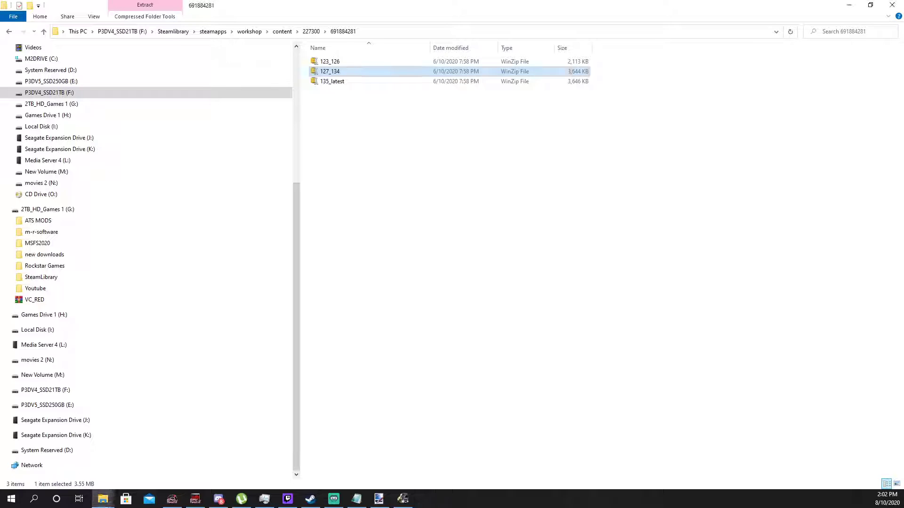
left_click(332, 82)
right_click(332, 87)
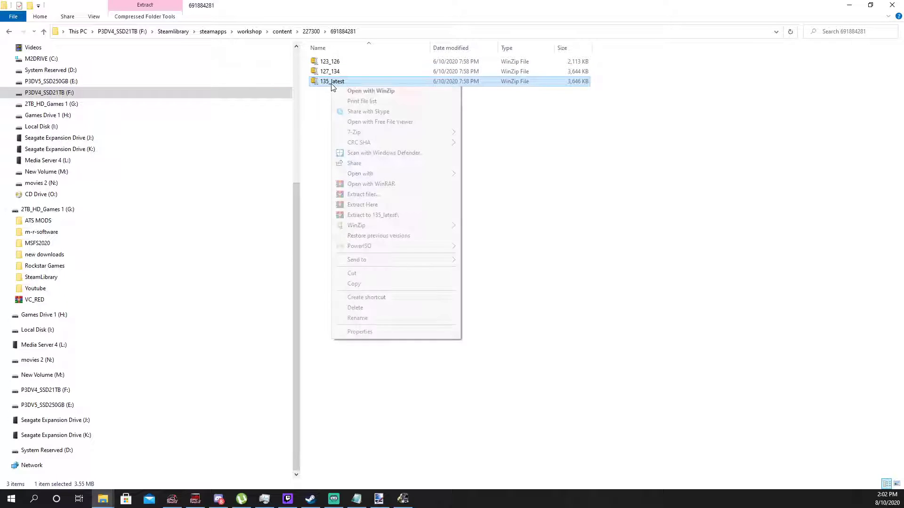
mouse_move(369, 132)
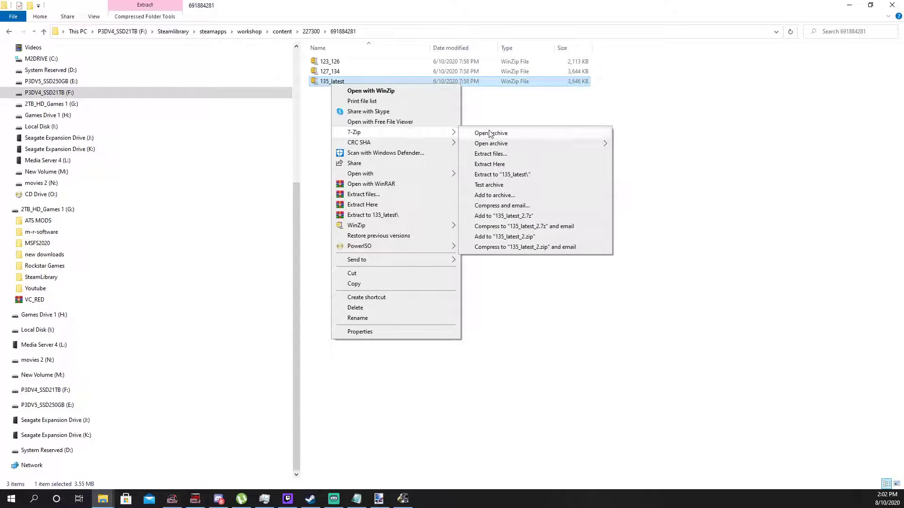
left_click(490, 133)
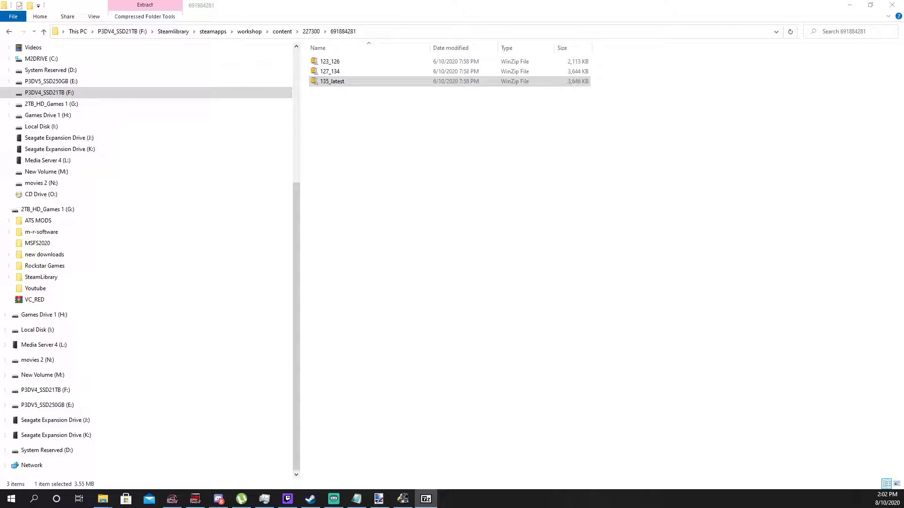
key("alt+F4")
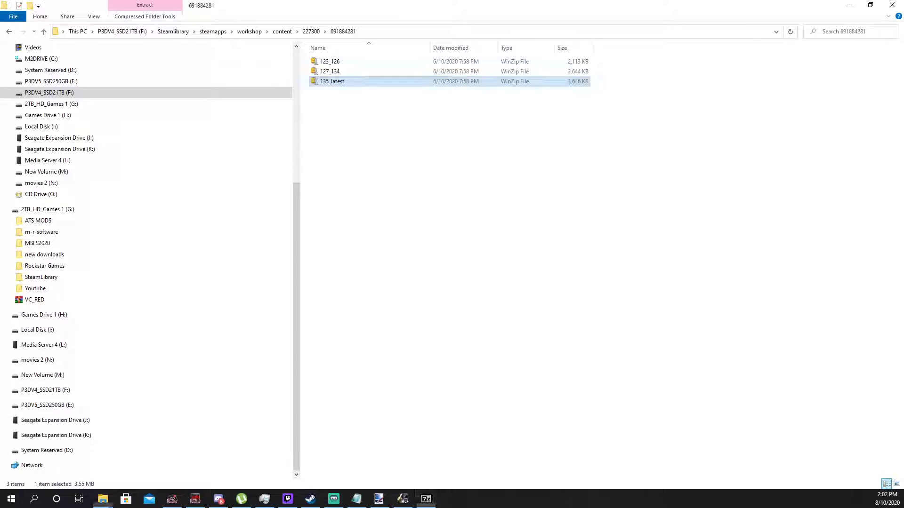
Try to open the 135_latest and 127_134 archives in WinZip and close each one.
double_click(344, 85)
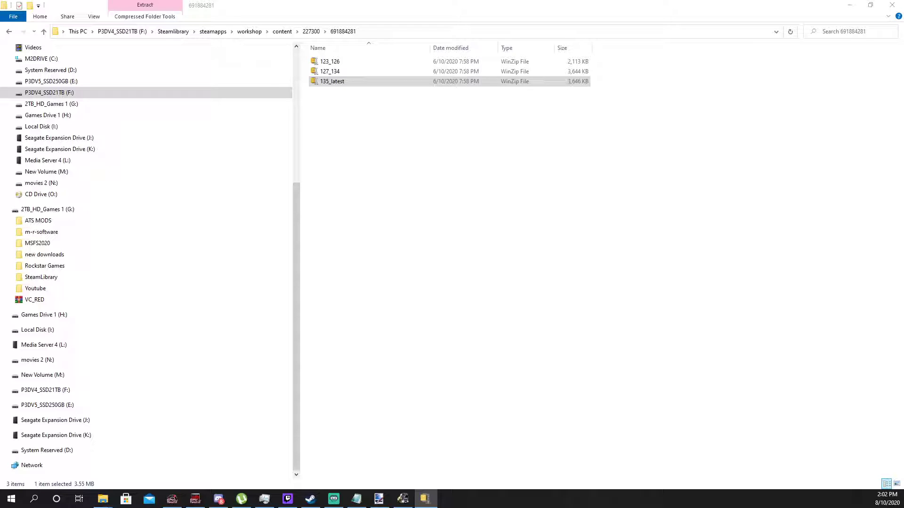
key("alt+F4")
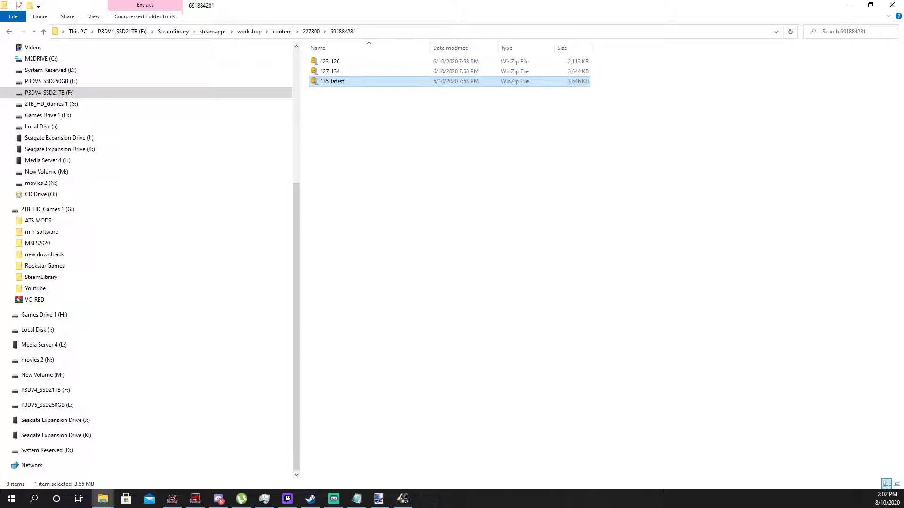
double_click(341, 72)
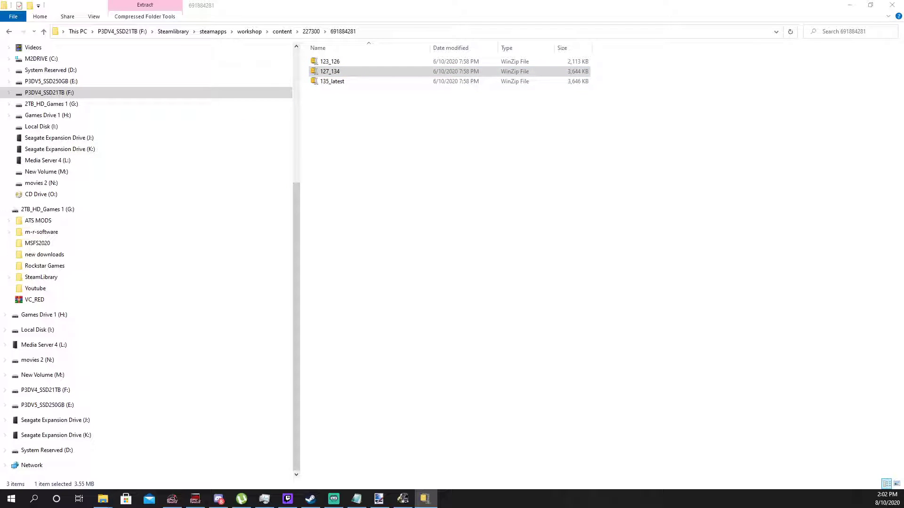
key("alt+F4")
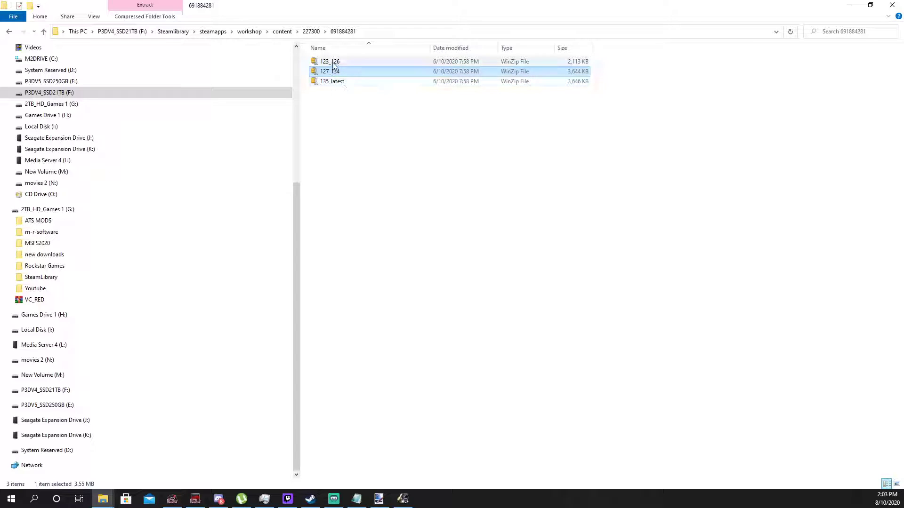
Try to open the 135_latest archive with WinRAR instead.
left_click(354, 85)
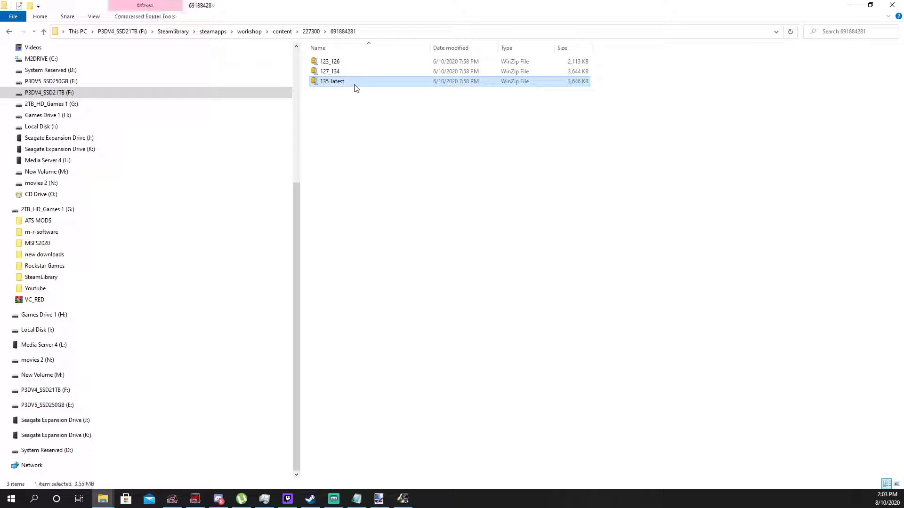
right_click(355, 85)
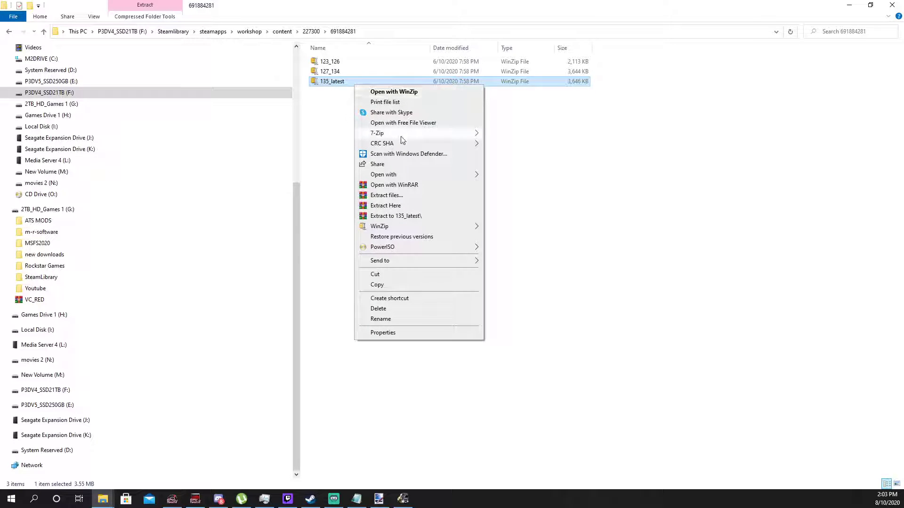
left_click(412, 185)
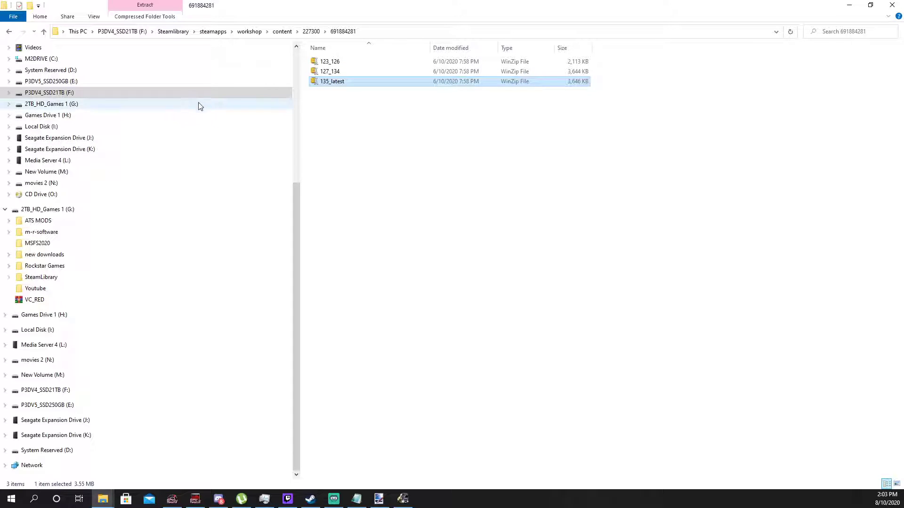
Go back to the 227300 workshop folder and delete the mod folder 691884281.
left_click(310, 31)
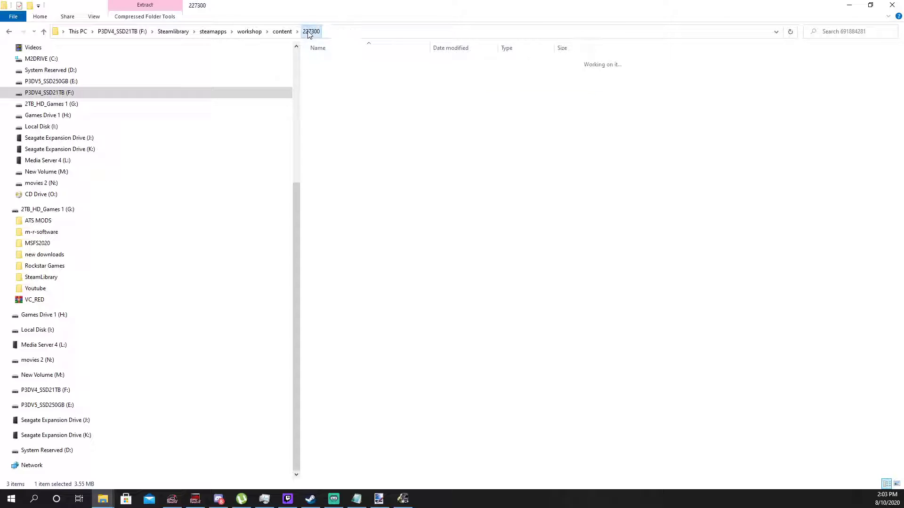
scroll(394, 400, "down", 4)
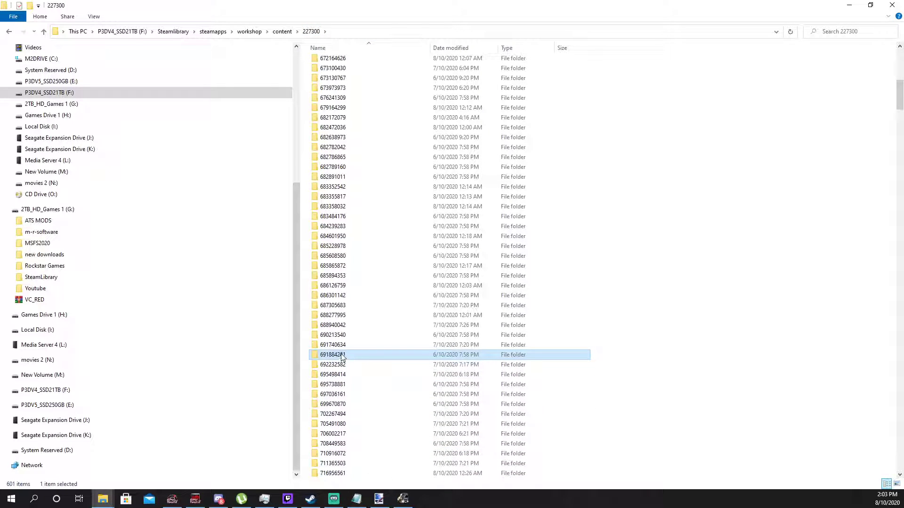
mouse_move(341, 357)
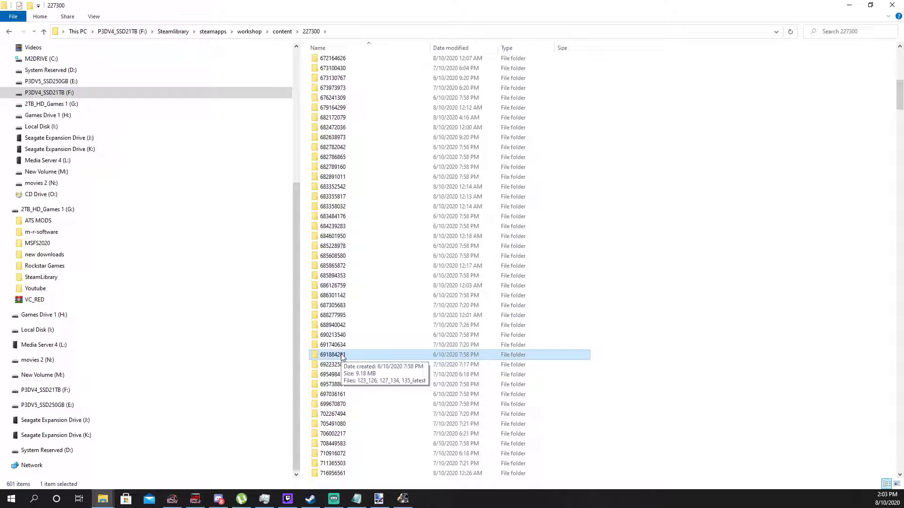
key("Delete")
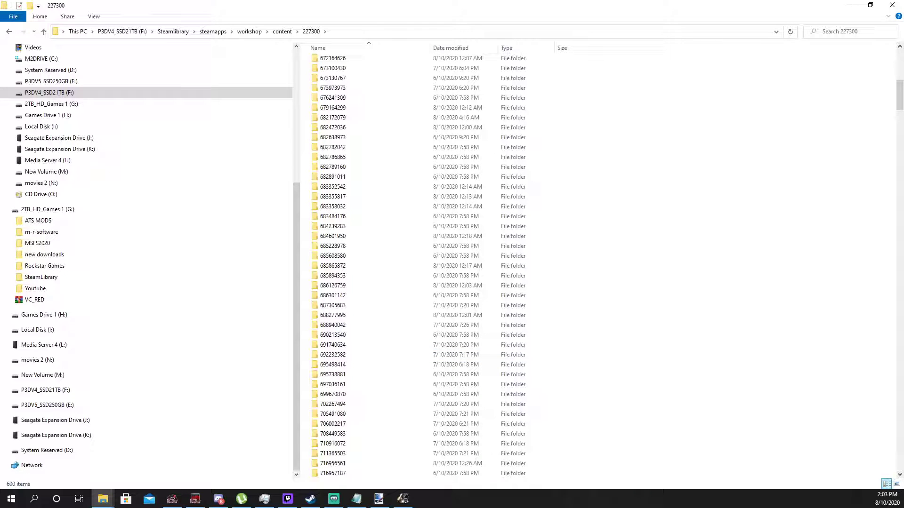
Recheck game.log in a maximized Notepad window, and switch to Euro Truck Simulator 2 to open its Mod Manager.
key("alt+Tab")
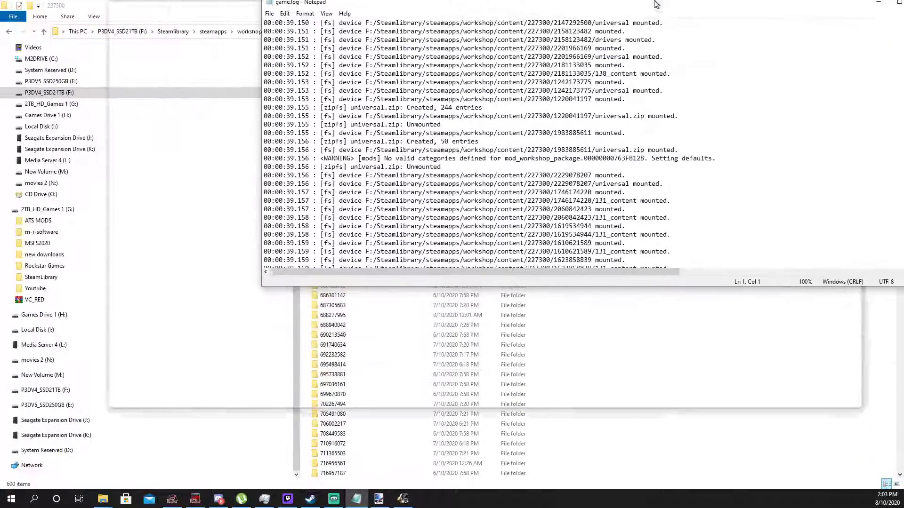
left_click_drag(657, 4, 657, 1)
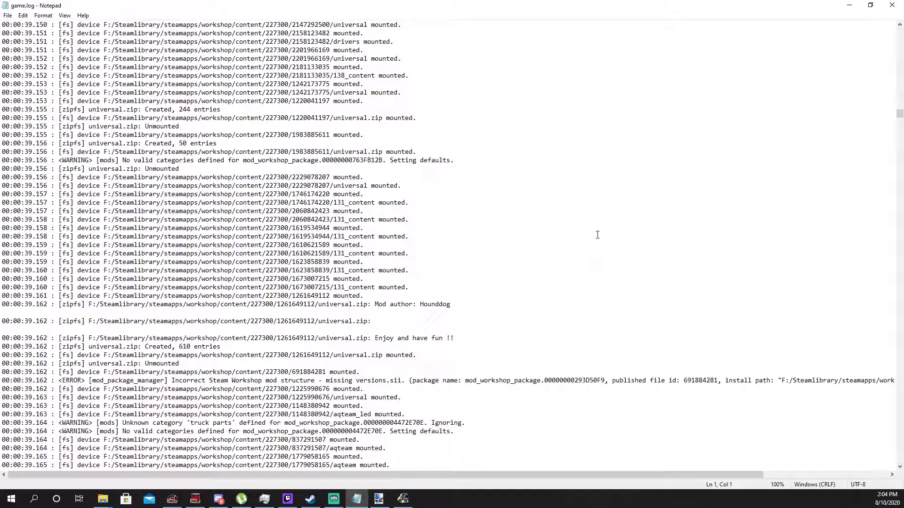
key("alt+Tab")
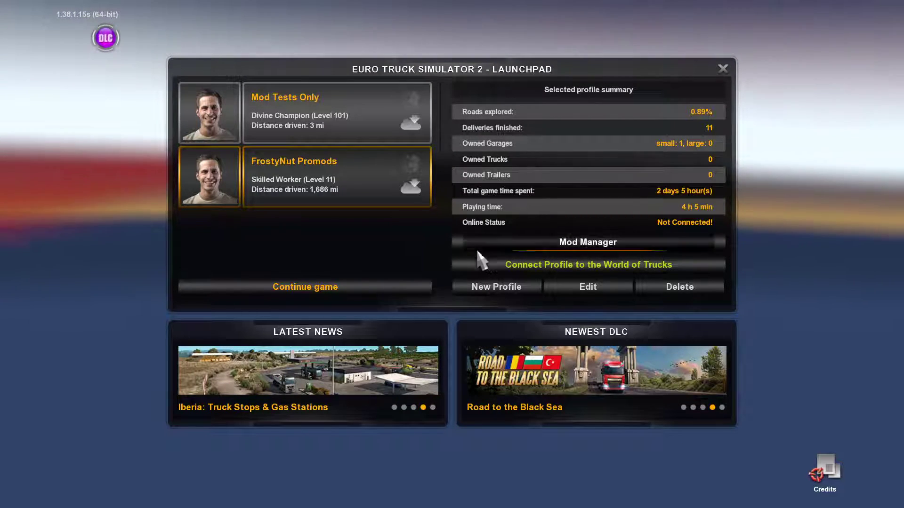
left_click(576, 247)
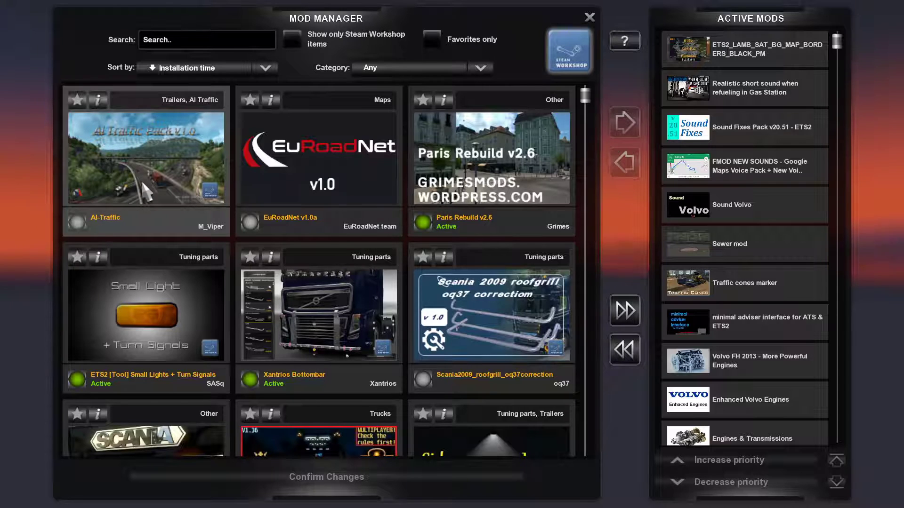
scroll(144, 181, "down", 2)
scroll(195, 111, "up", 2)
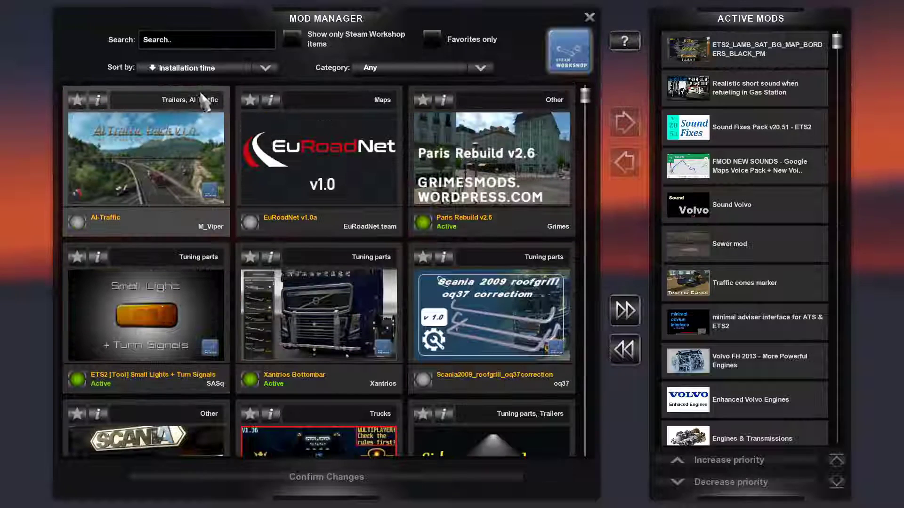
left_click(266, 68)
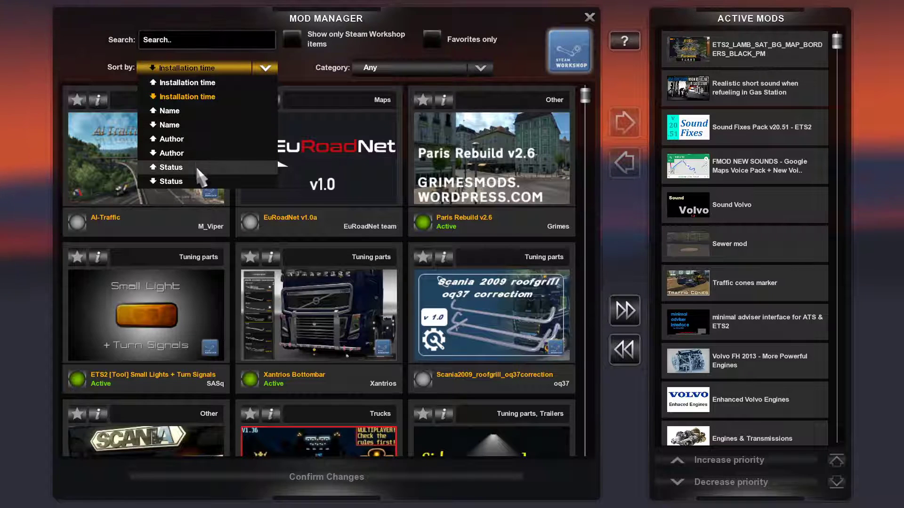
left_click(492, 68)
left_click(490, 69)
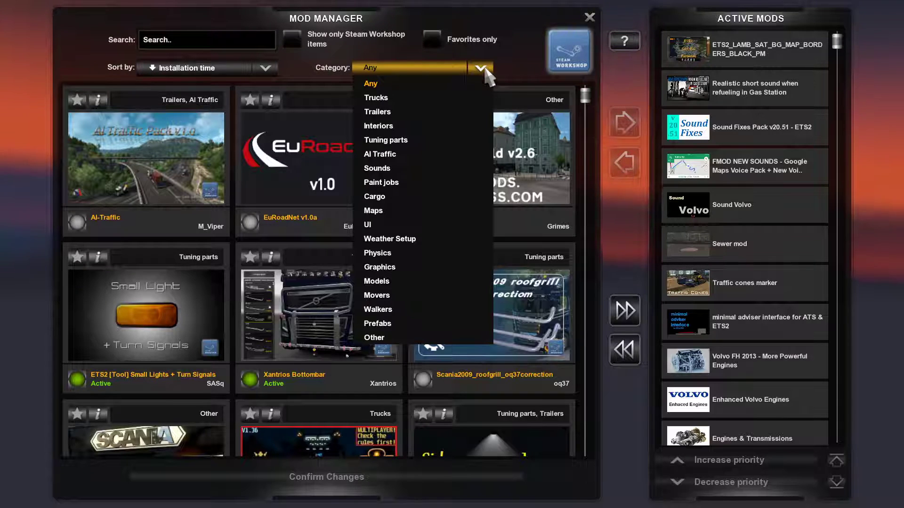
left_click(485, 71)
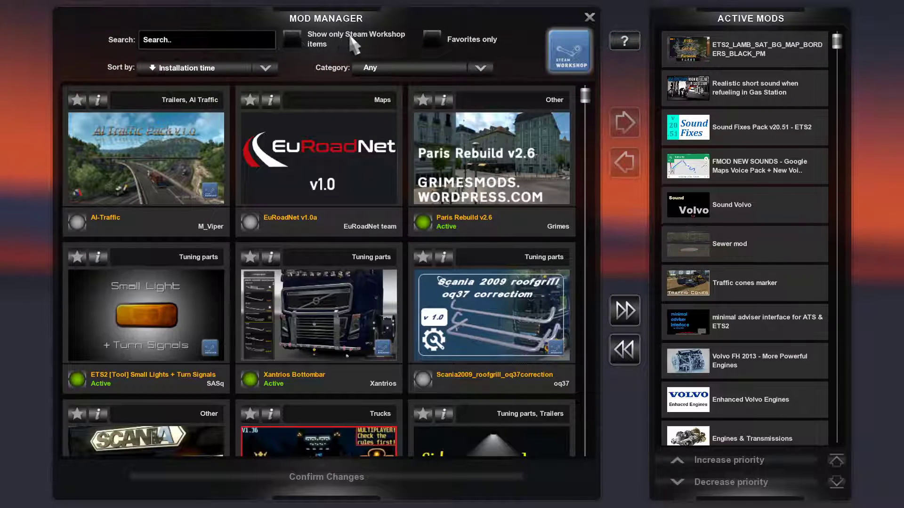
Limit the Mod Manager list to Steam Workshop items and sort it by descending status.
left_click(296, 36)
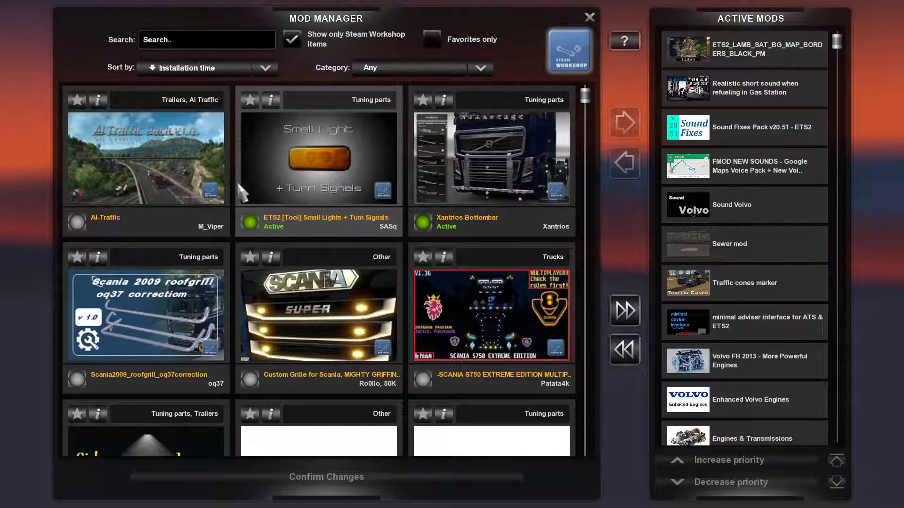
scroll(335, 179, "down", 5)
scroll(308, 226, "down", 3)
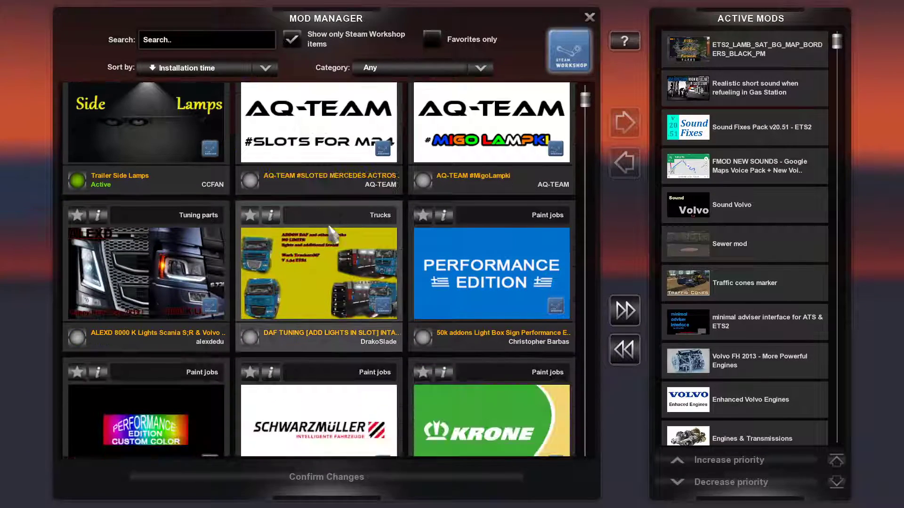
scroll(344, 200, "up", 5)
scroll(342, 197, "up", 2)
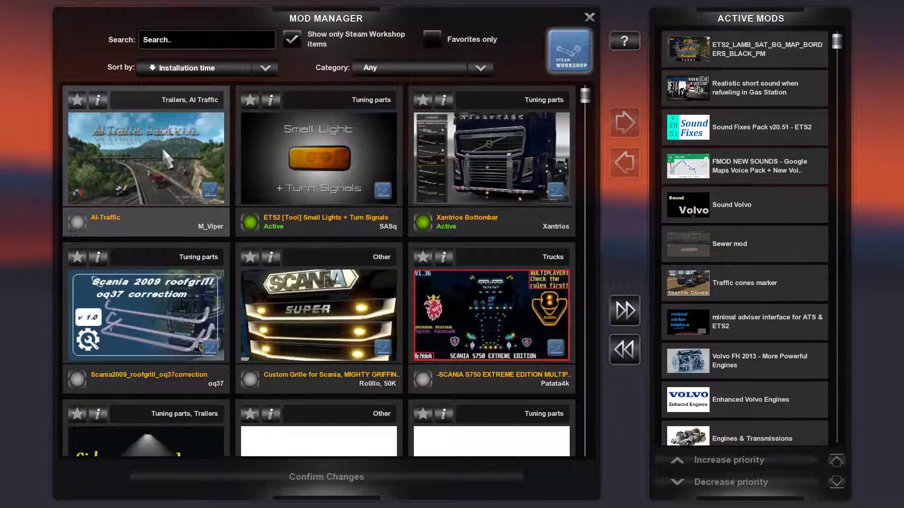
left_click(273, 71)
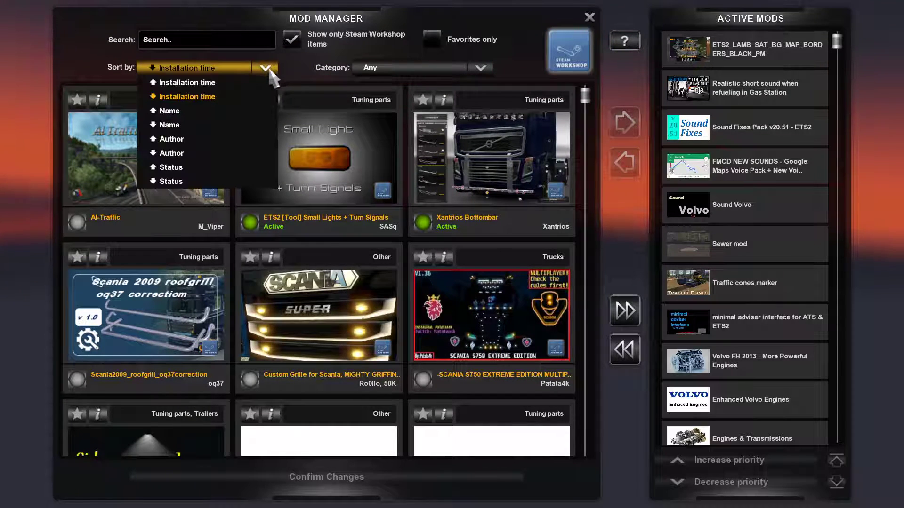
left_click(198, 183)
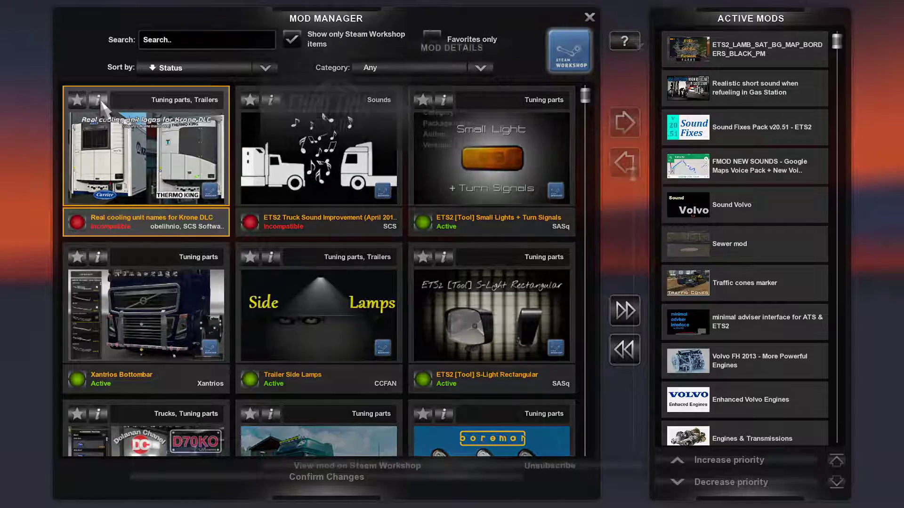
Check the details of Real cooling unit names for Krone DLC, and unsubscribe from ETS2 Truck Sound Improvement (April 2018).
left_click(98, 100)
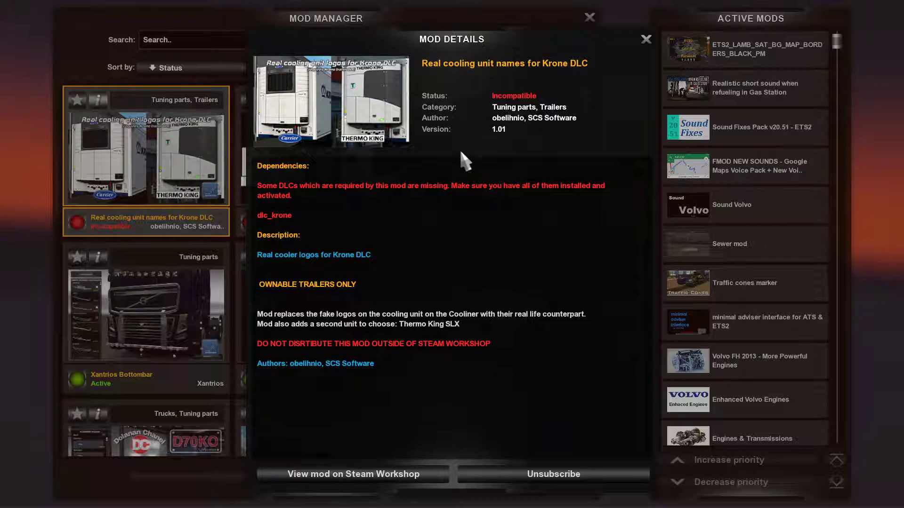
left_click(646, 43)
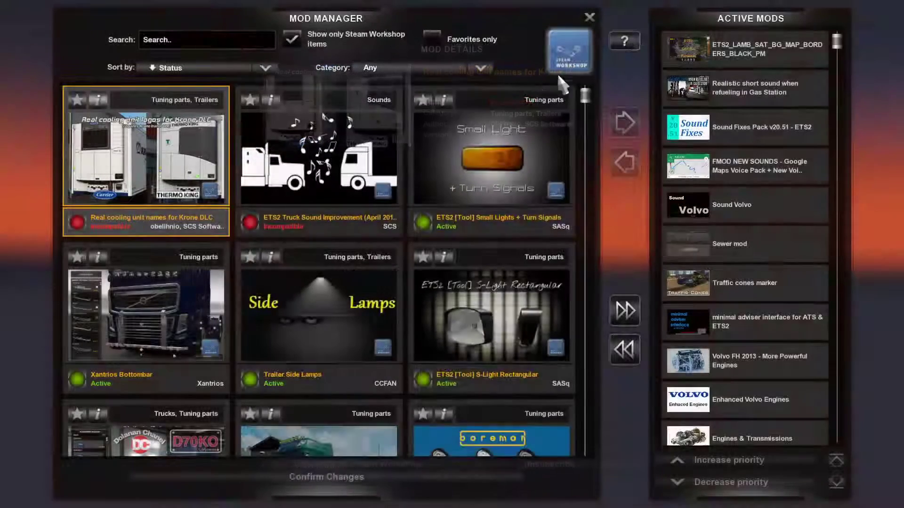
left_click(275, 104)
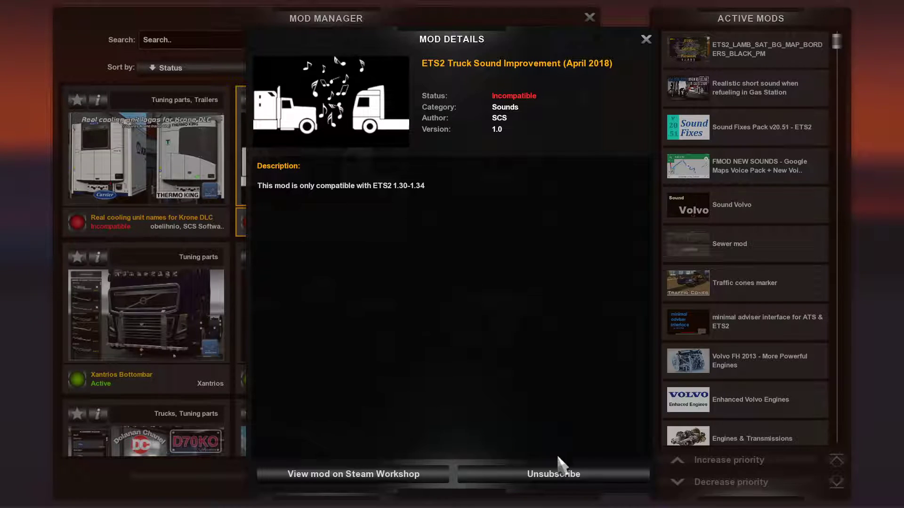
left_click(557, 478)
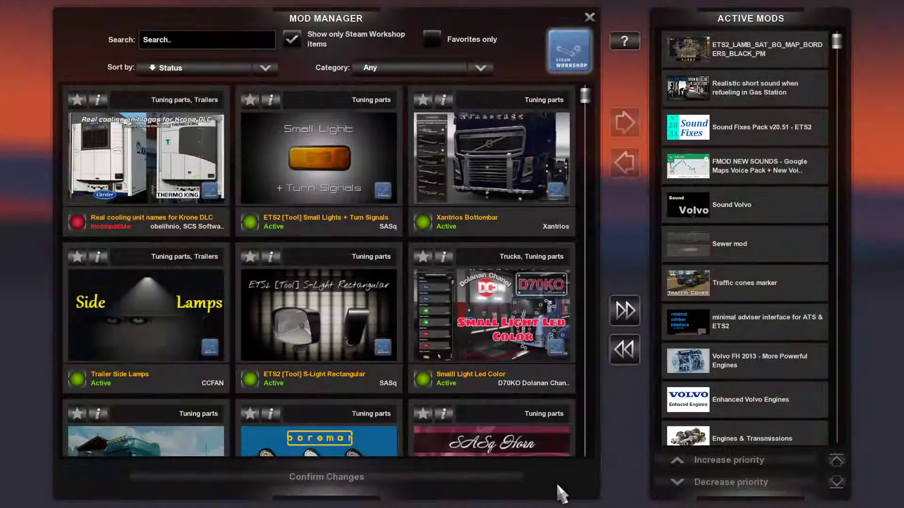
Examine the statuses of the remaining workshop mods for further incompatible entries, and return to the start of the list.
scroll(328, 225, "down", 10)
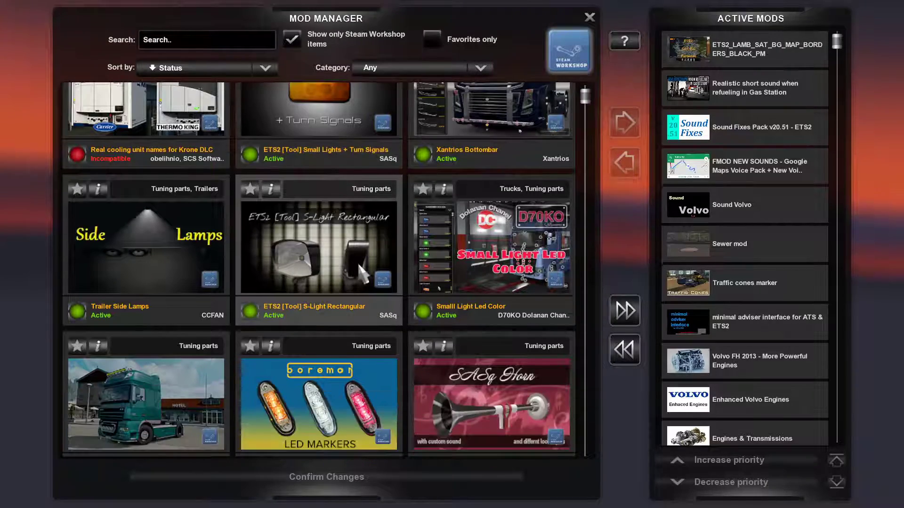
scroll(357, 289, "down", 12)
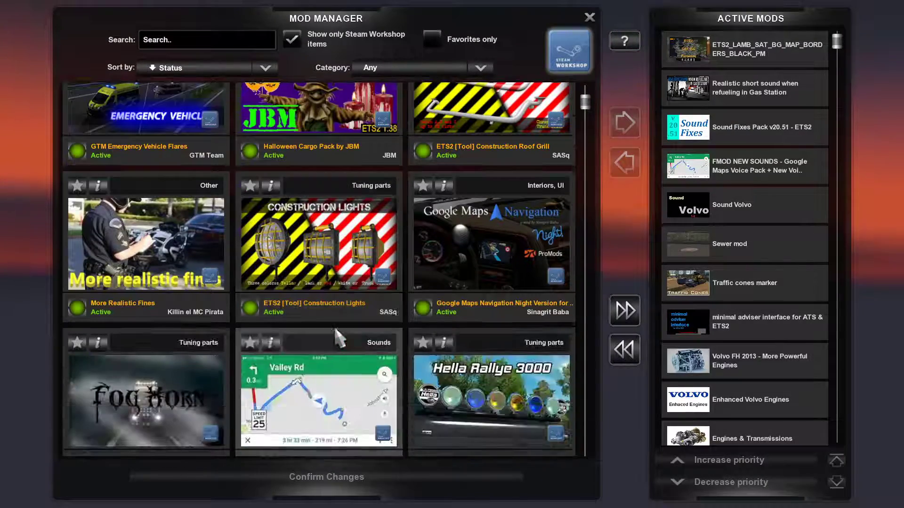
scroll(357, 349, "down", 8)
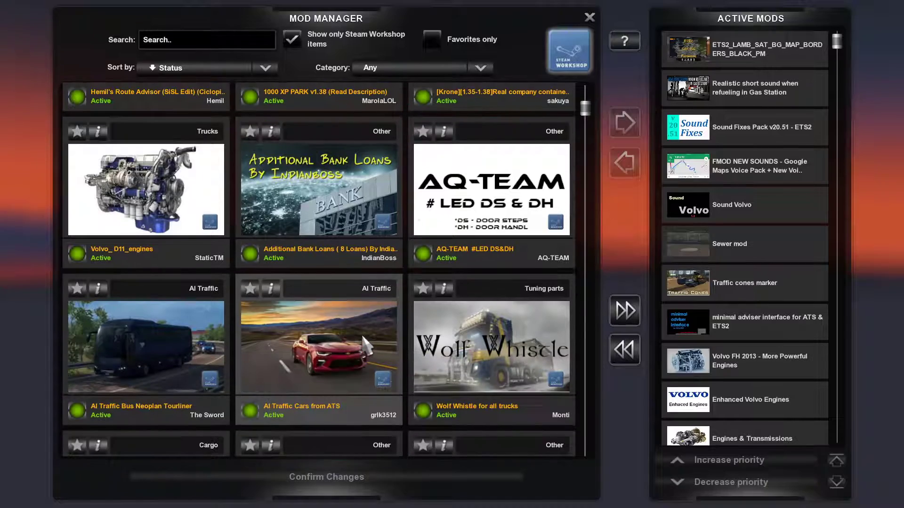
scroll(357, 337, "down", 7)
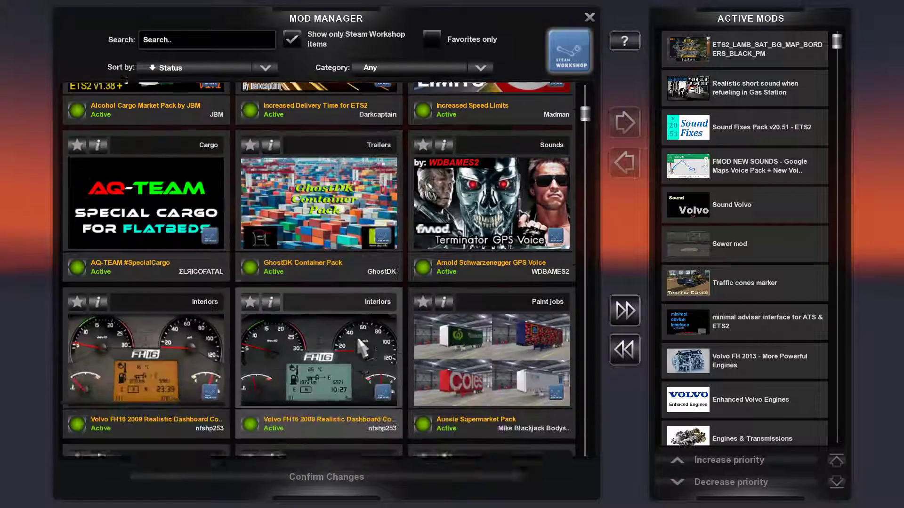
scroll(351, 332, "down", 7)
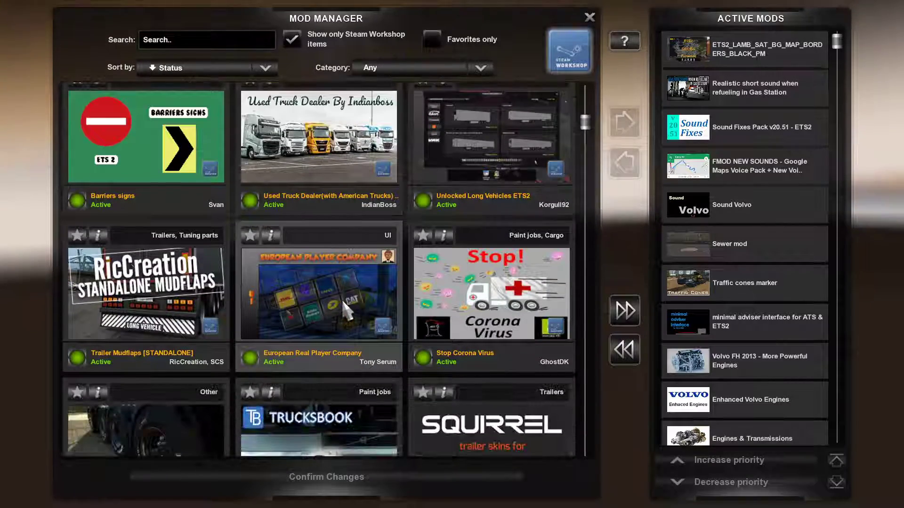
scroll(343, 310, "down", 6)
scroll(360, 317, "down", 8)
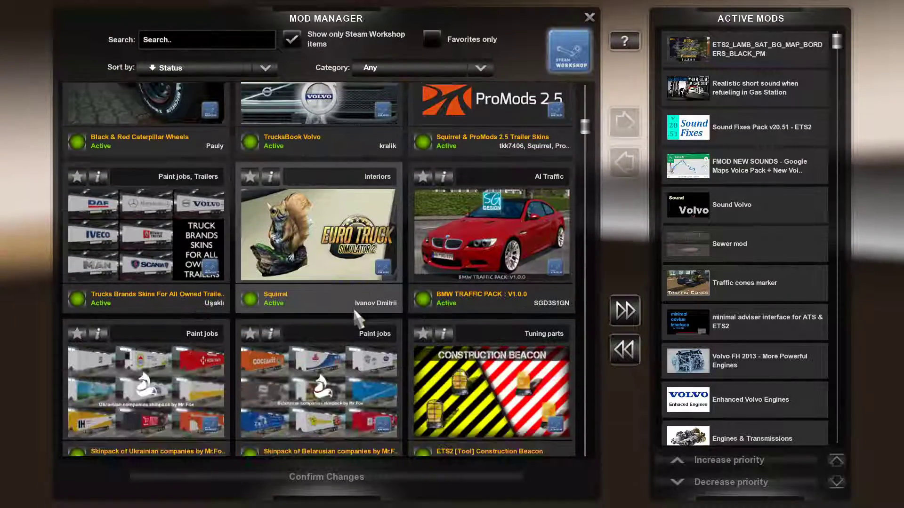
scroll(358, 322, "down", 8)
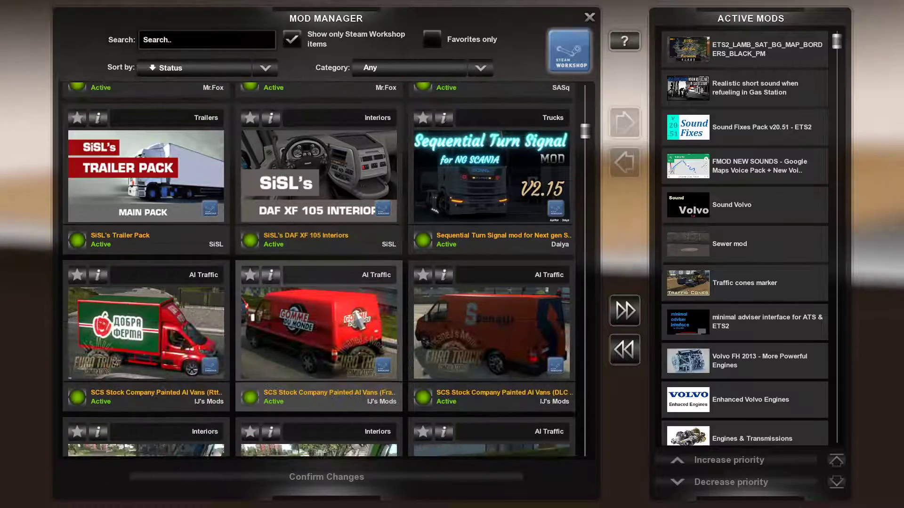
scroll(379, 308, "down", 9)
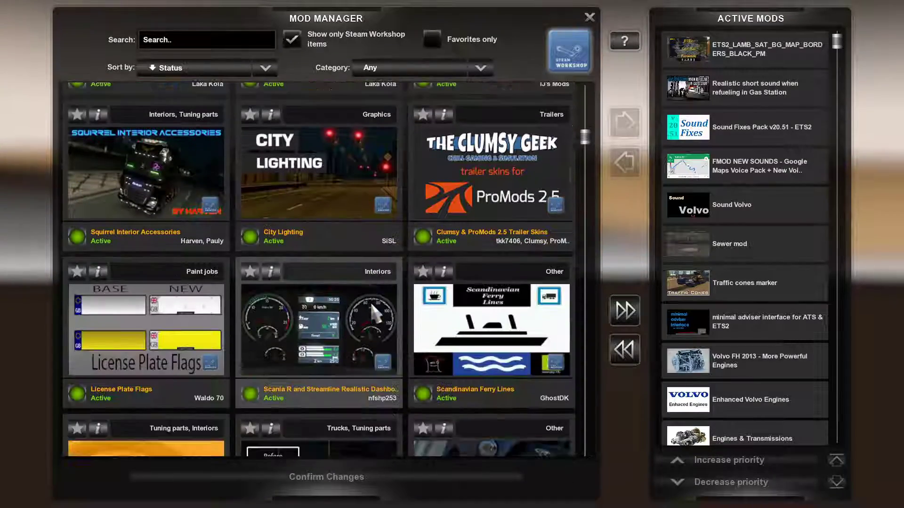
scroll(368, 333, "down", 9)
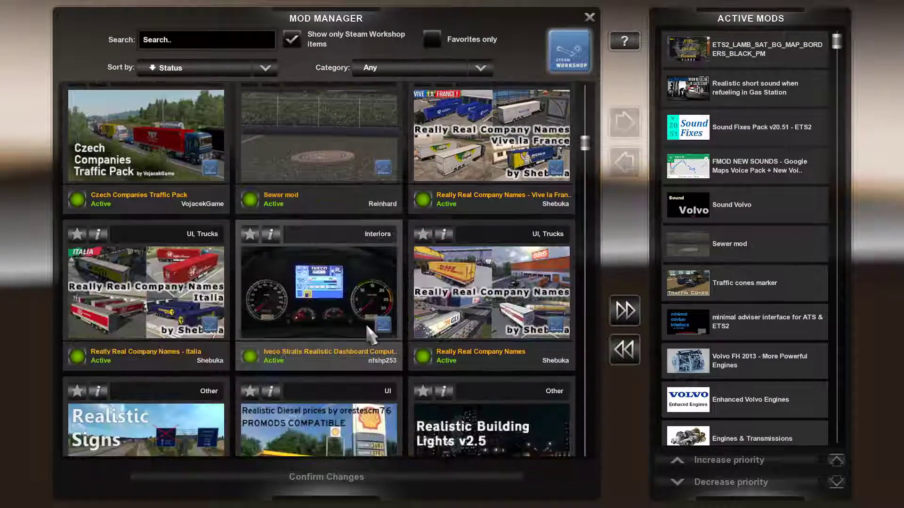
scroll(372, 312, "down", 8)
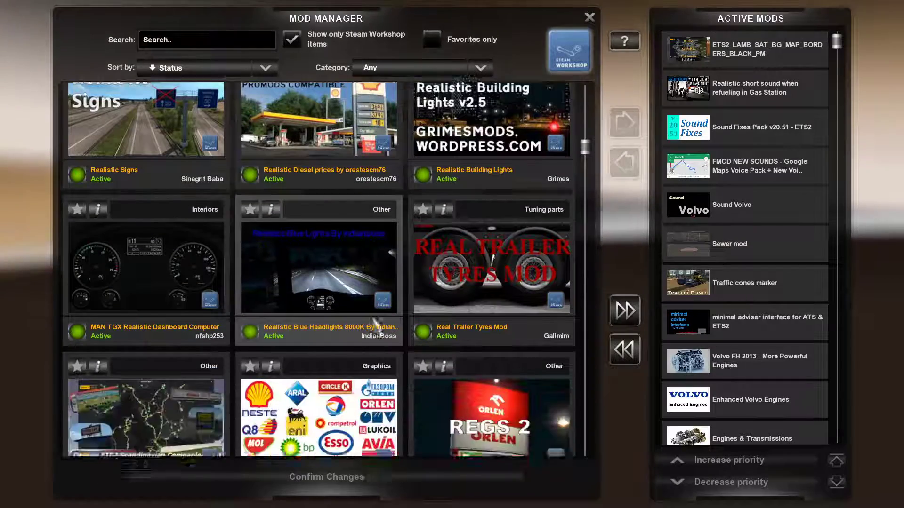
scroll(377, 332, "down", 10)
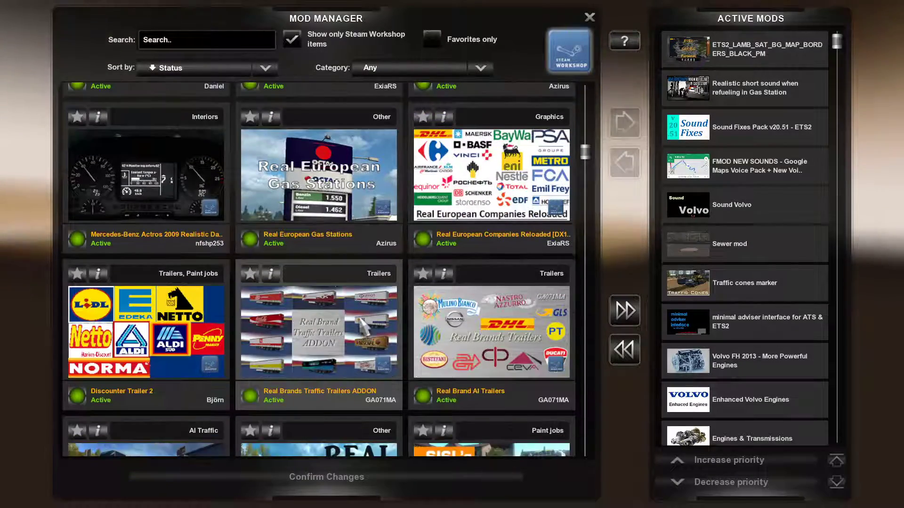
scroll(371, 324, "down", 10)
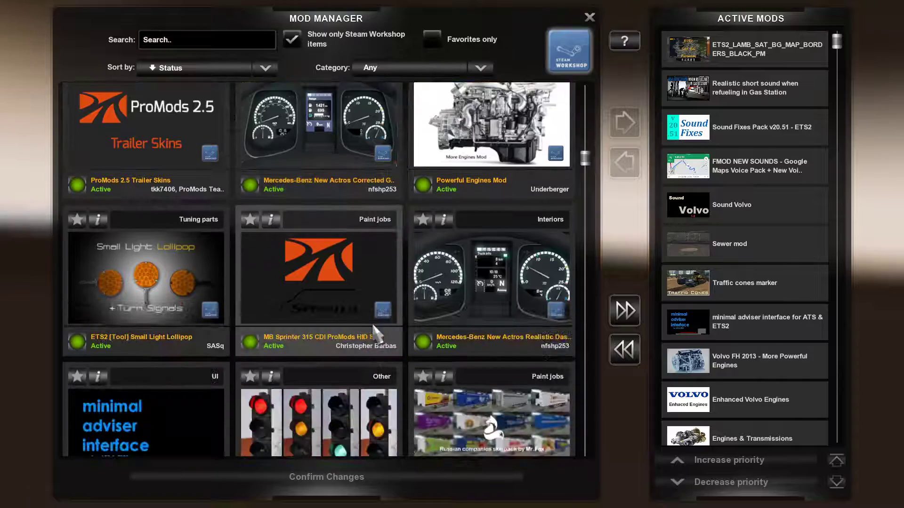
scroll(377, 324, "down", 7)
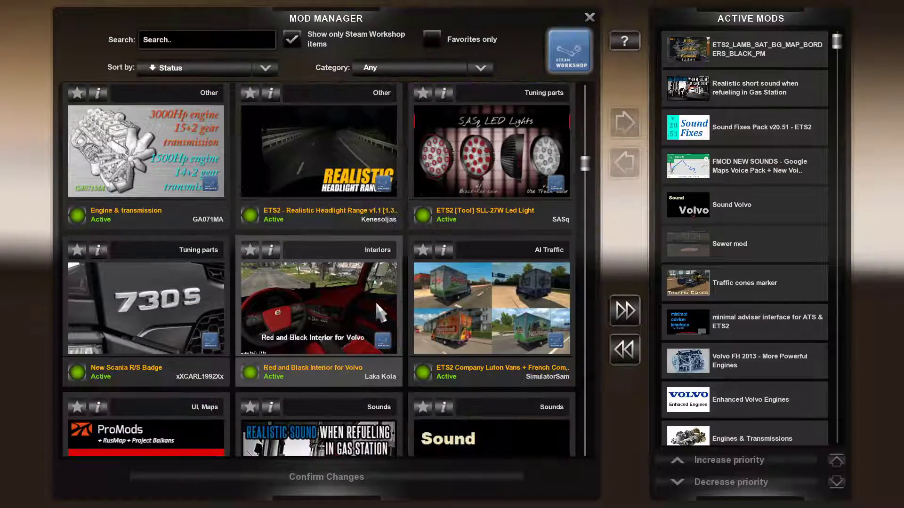
scroll(367, 330, "down", 9)
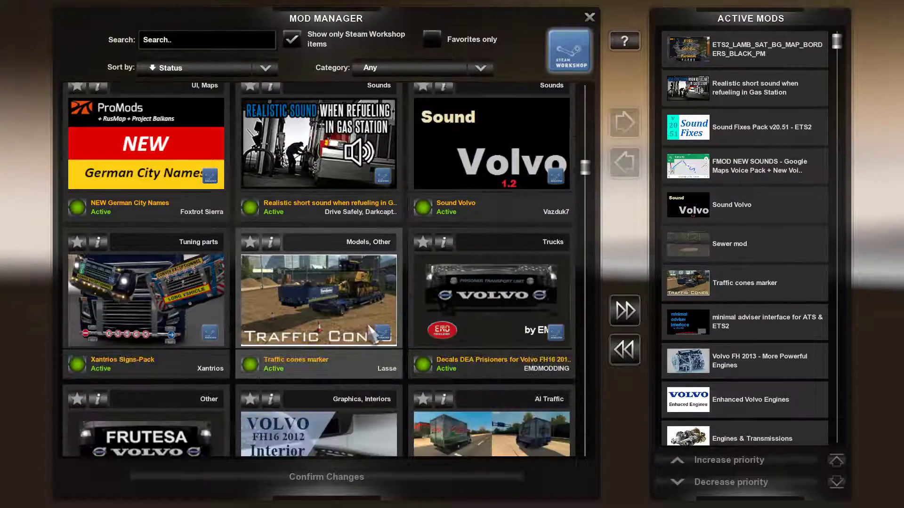
scroll(353, 332, "down", 7)
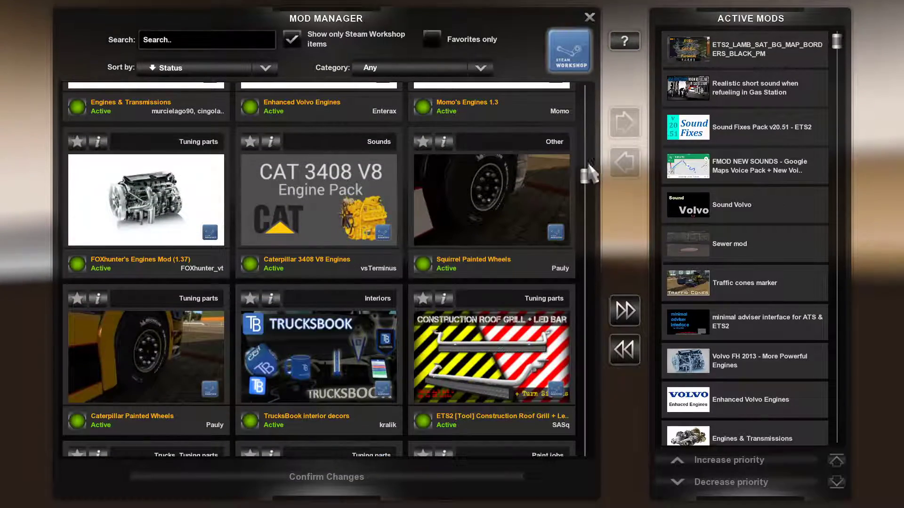
mouse_move(585, 179)
left_mouse_down()
mouse_move(634, 459)
mouse_move(577, 324)
mouse_move(601, 30)
left_mouse_up()
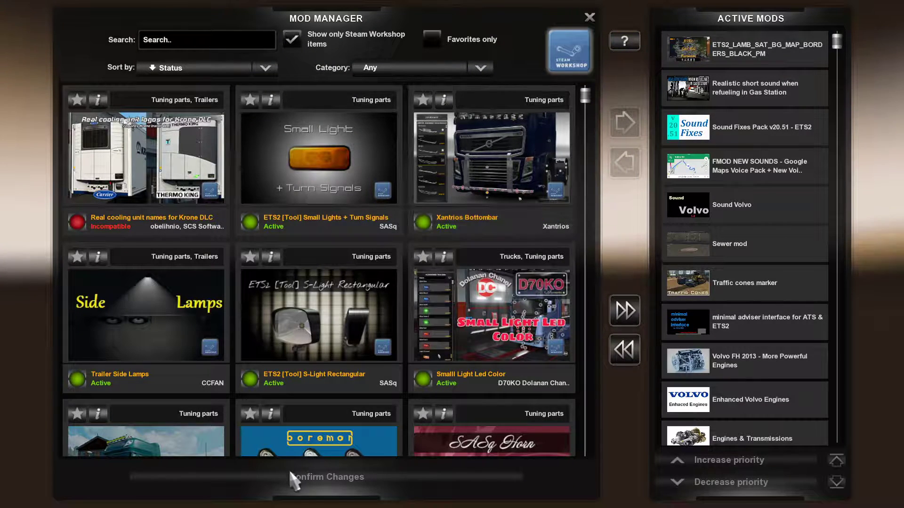
Exit the Mod Manager and quit Euro Truck Simulator 2, confirming both prompts.
left_click(590, 17)
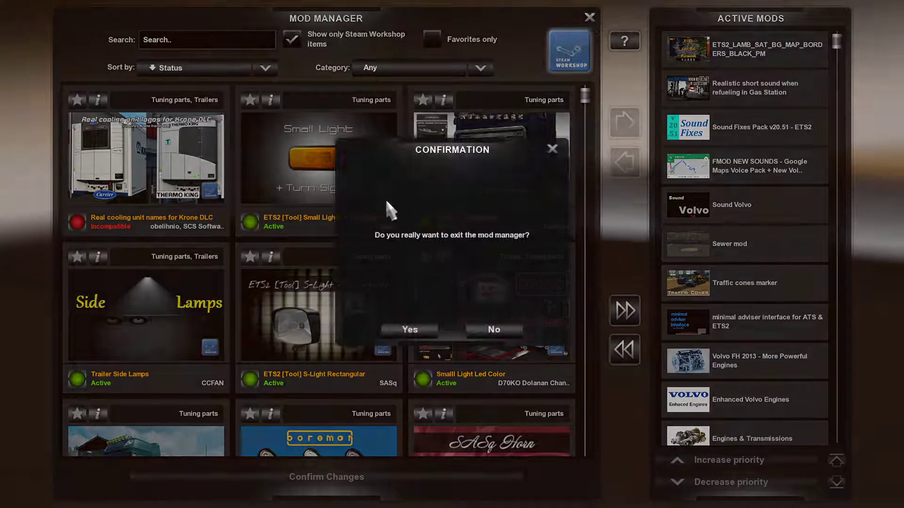
left_click(410, 332)
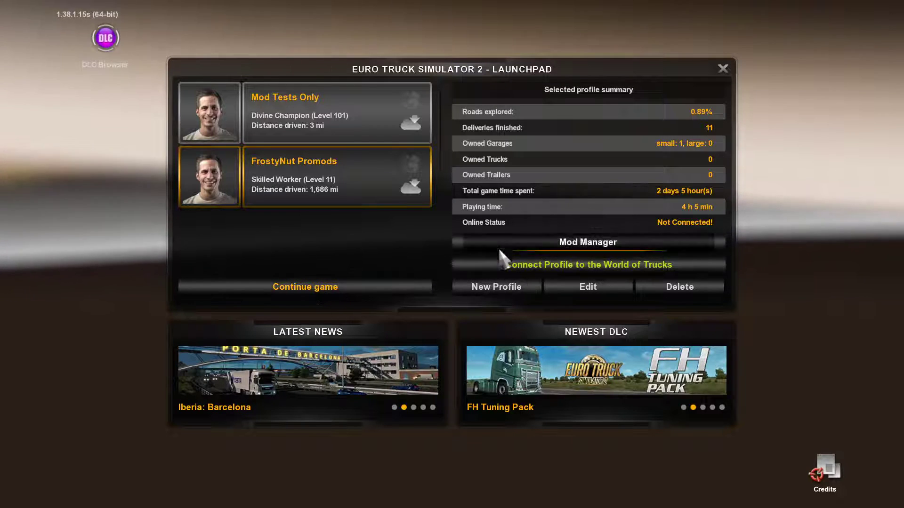
left_click(723, 70)
left_click(401, 328)
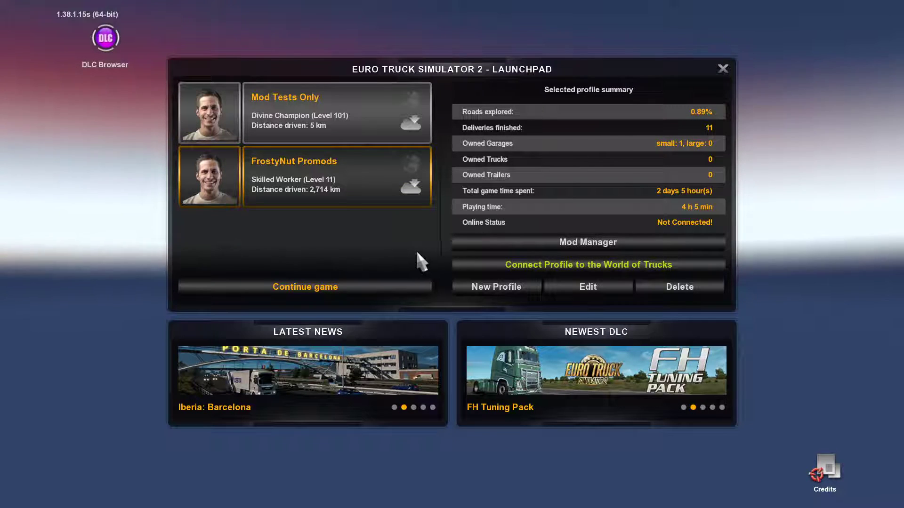
Open the selected profile's Mod Manager from the relaunched game's launchpad and look over the most recently installed mods.
left_click(570, 243)
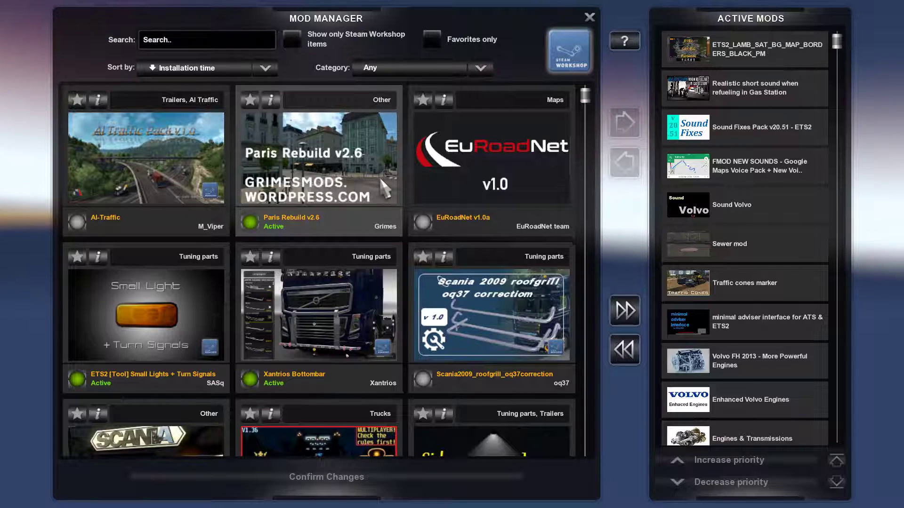
scroll(363, 266, "down", 2)
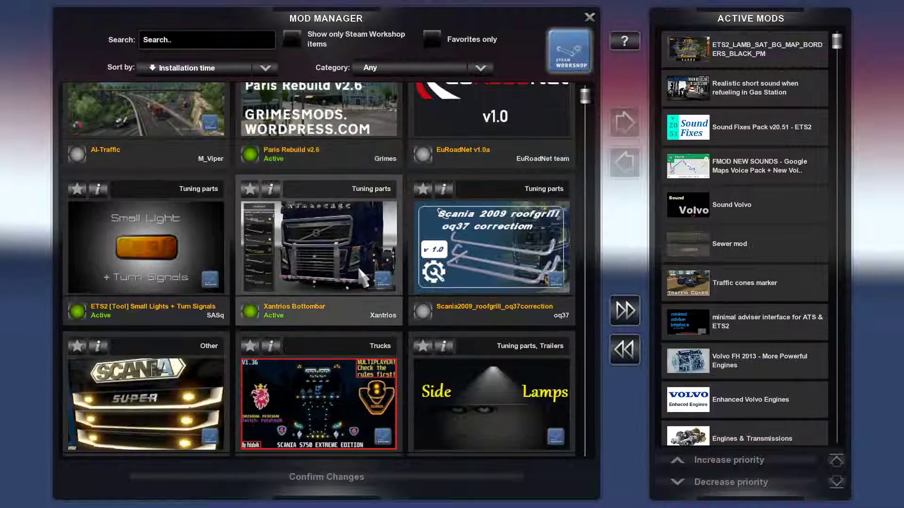
scroll(363, 263, "down", 1)
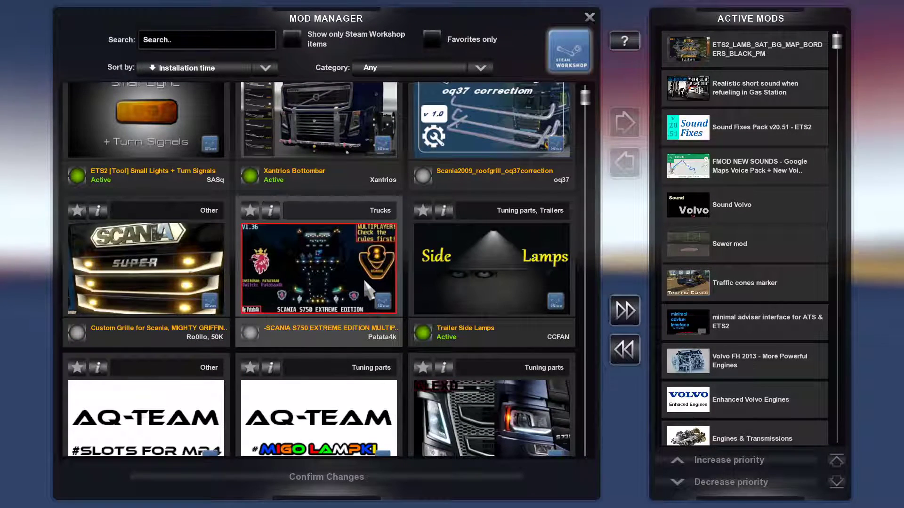
scroll(395, 301, "up", 2)
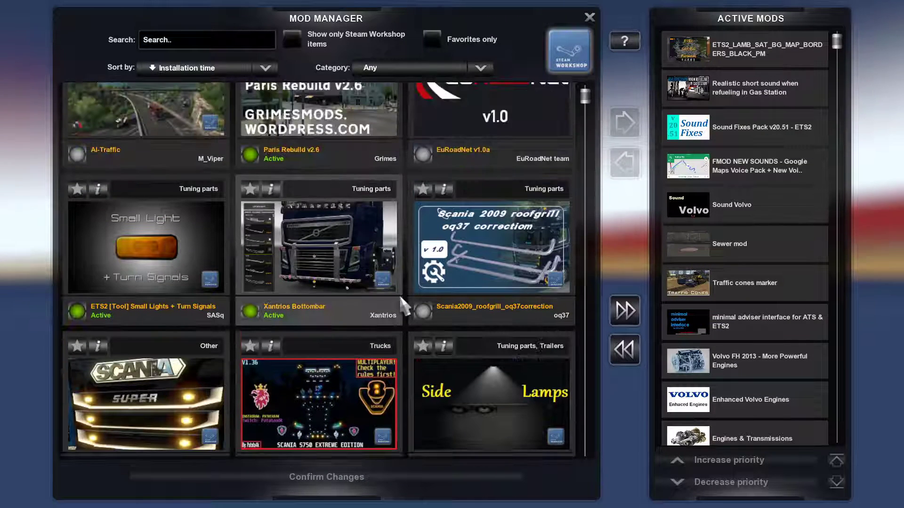
scroll(401, 303, "up", 1)
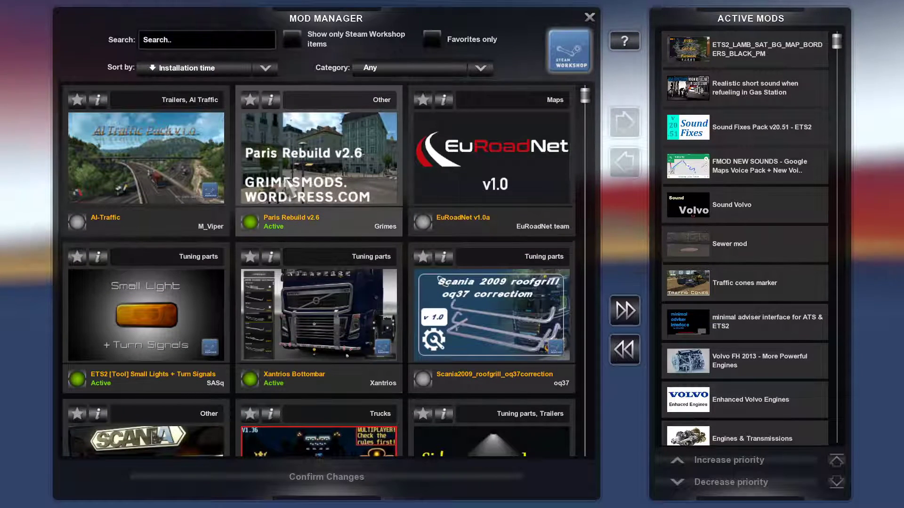